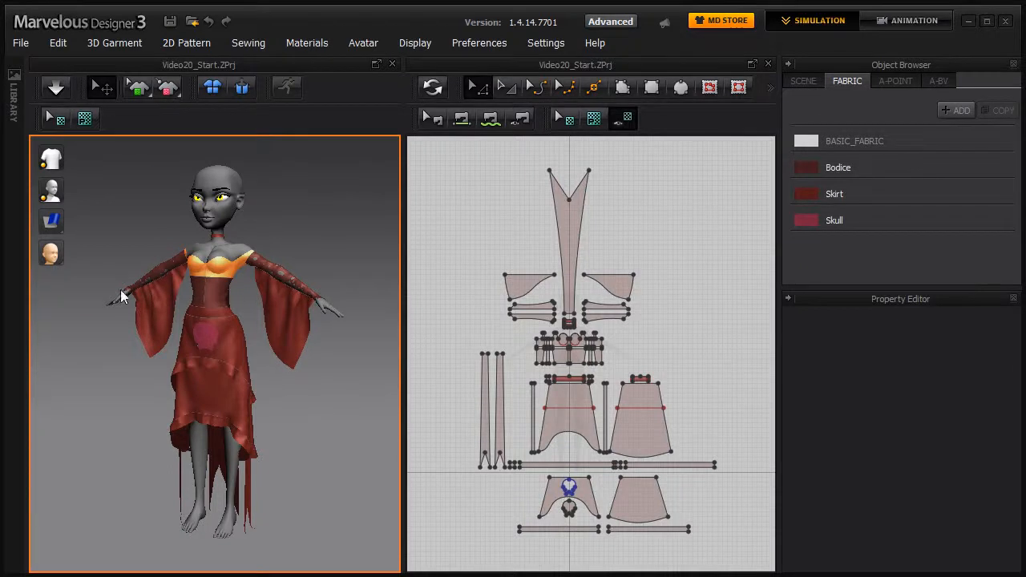
pyautogui.moveTo(270, 254); pyautogui.dragTo(271, 228, button='right')
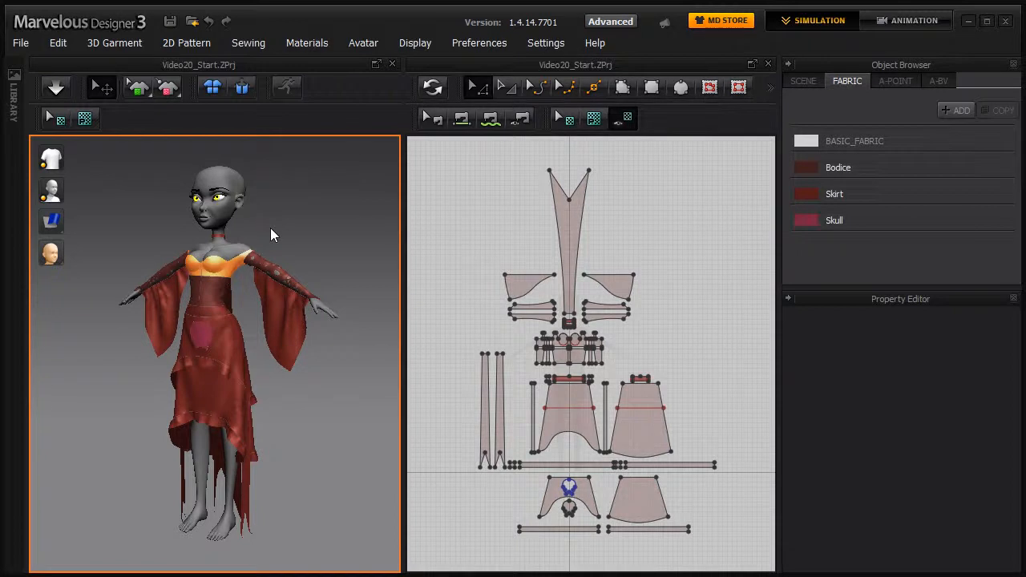
pyautogui.moveTo(305, 212)
pyautogui.mouseDown(button='right')
pyautogui.moveTo(184, 230)
pyautogui.moveTo(307, 213)
pyautogui.mouseUp(button='right')
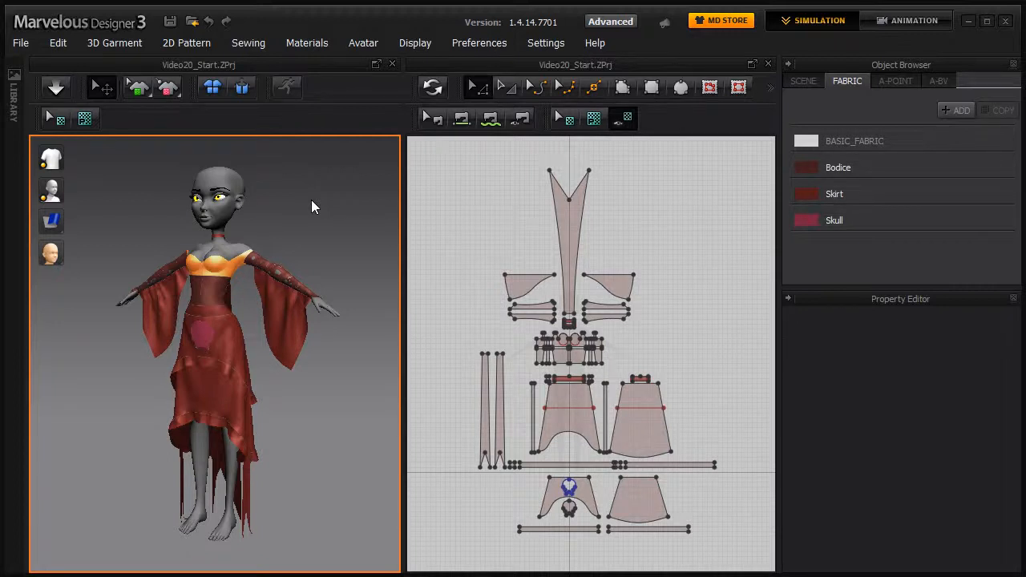
pyautogui.moveTo(306, 213)
pyautogui.mouseDown(button='right')
pyautogui.moveTo(314, 219)
pyautogui.moveTo(286, 216)
pyautogui.mouseUp(button='right')
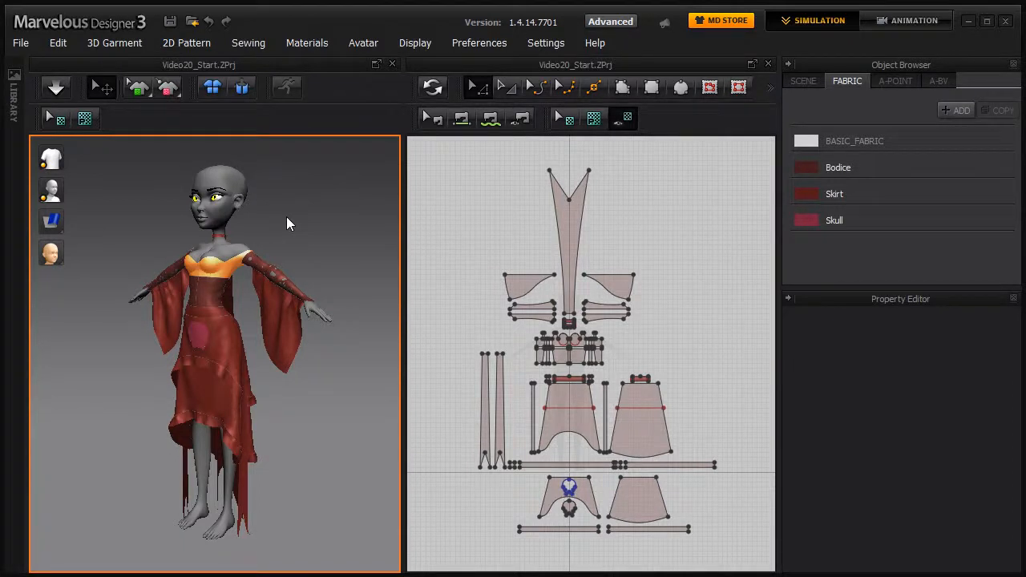
pyautogui.moveTo(304, 201); pyautogui.dragTo(325, 197, button='right')
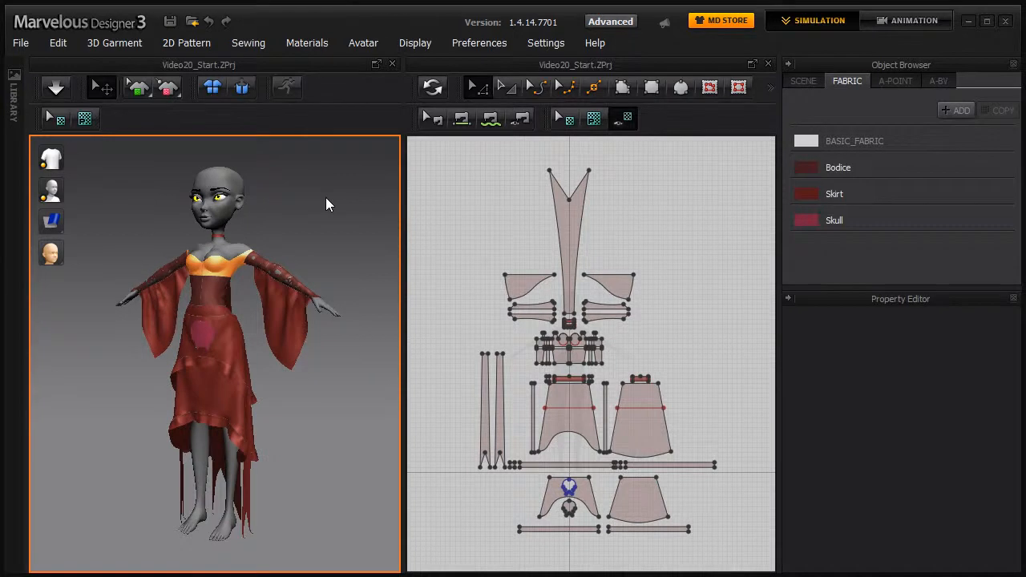
# Import BaseMesh_TPose_Grave.obj as an avatar, using cm (DAZ Studio) as the file unit
pyautogui.click(20, 44)
pyautogui.moveTo(68, 190)
pyautogui.click(187, 180)
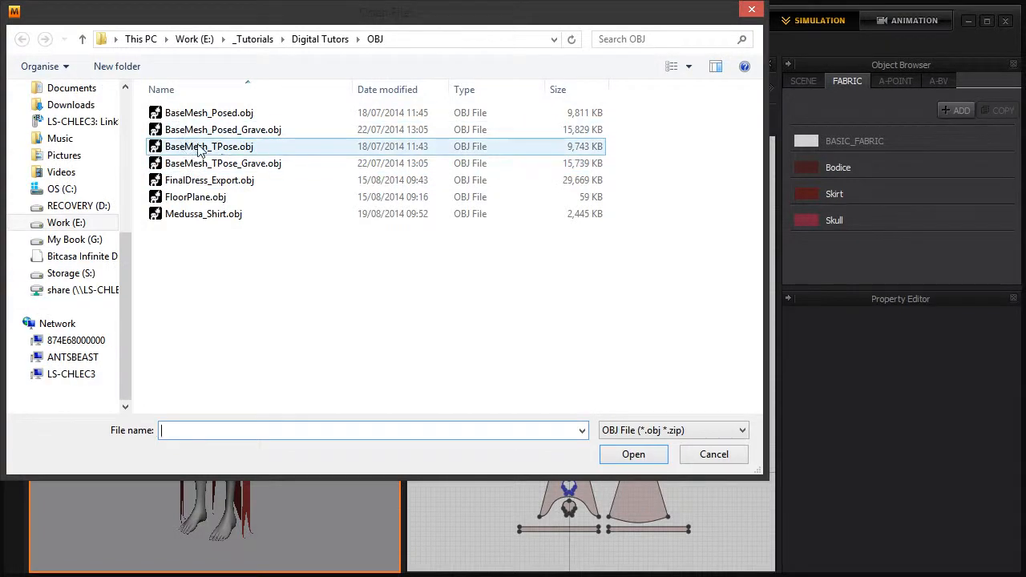
pyautogui.click(235, 147)
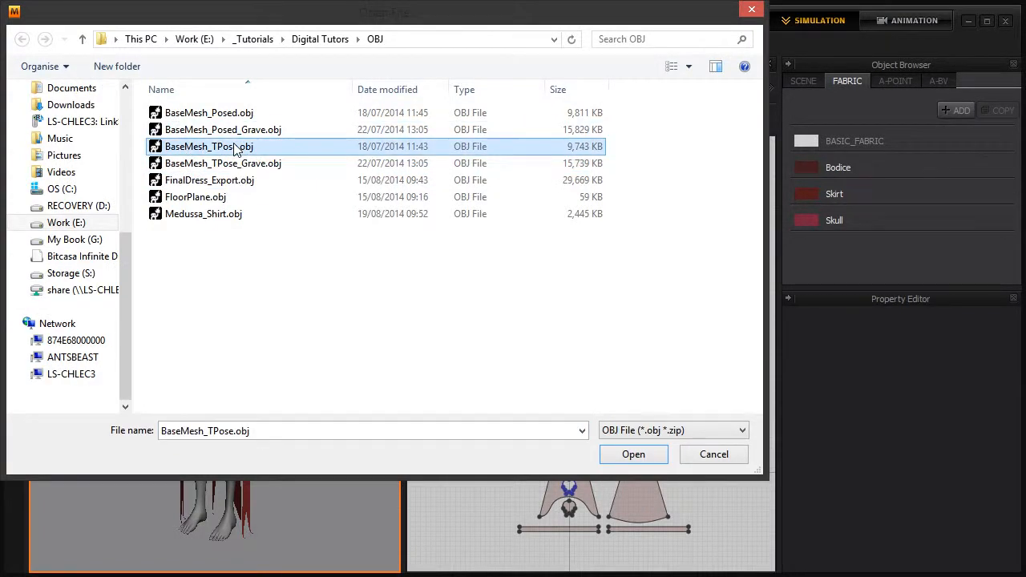
pyautogui.doubleClick(268, 165)
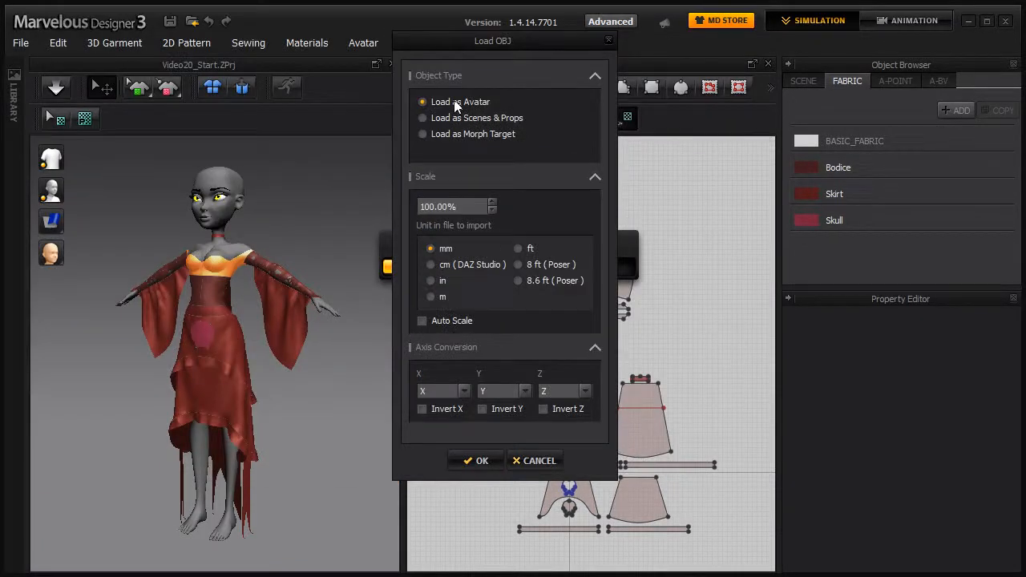
pyautogui.click(456, 262)
pyautogui.click(474, 461)
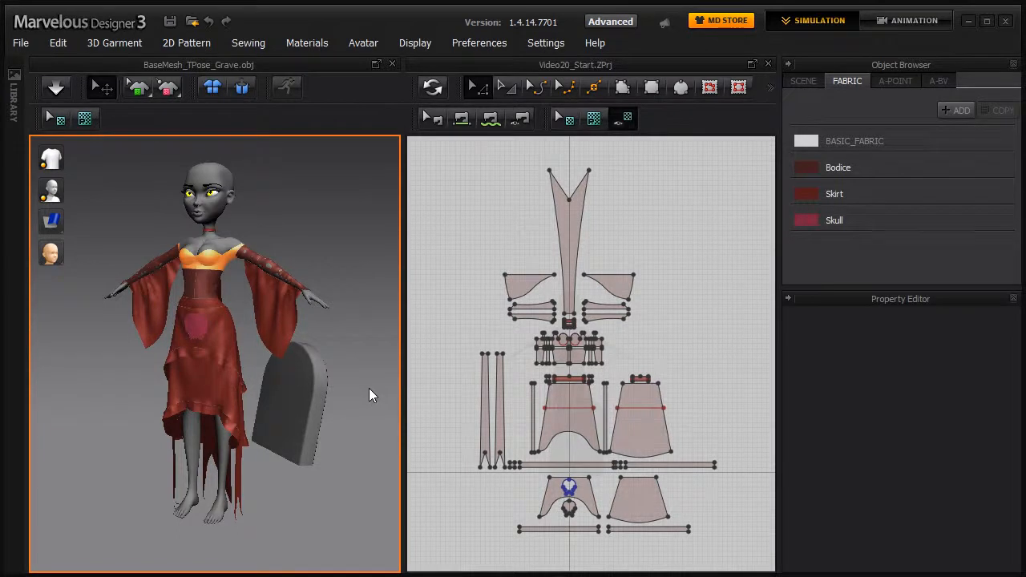
pyautogui.moveTo(297, 315)
pyautogui.mouseDown(button='right')
pyautogui.moveTo(213, 329)
pyautogui.moveTo(305, 310)
pyautogui.moveTo(296, 315)
pyautogui.mouseUp(button='right')
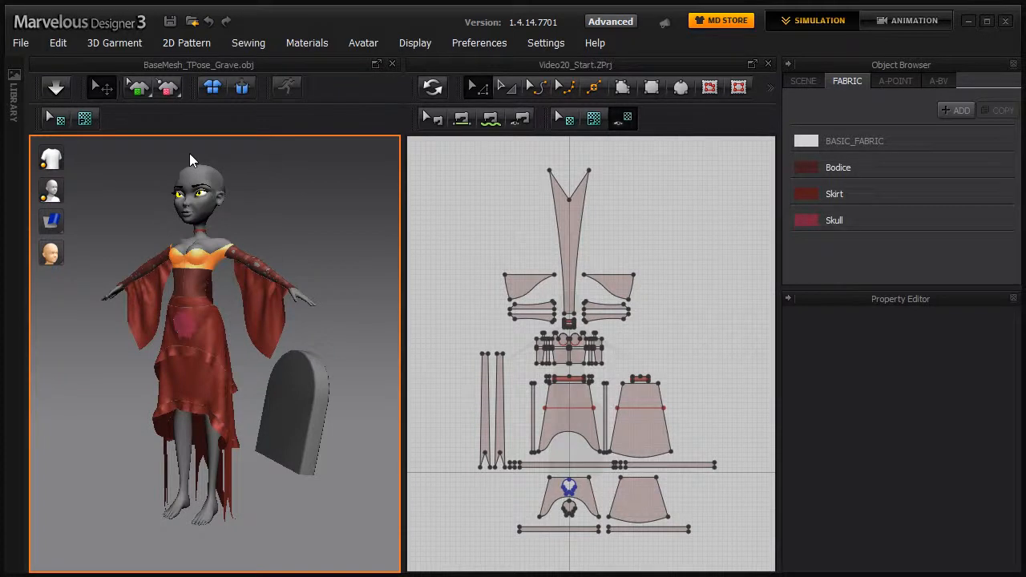
# Import BaseMesh_Posed_Grave.obj as a morph target with a morphing frame count of 30 and cm (DAZ Studio) units
pyautogui.click(20, 42)
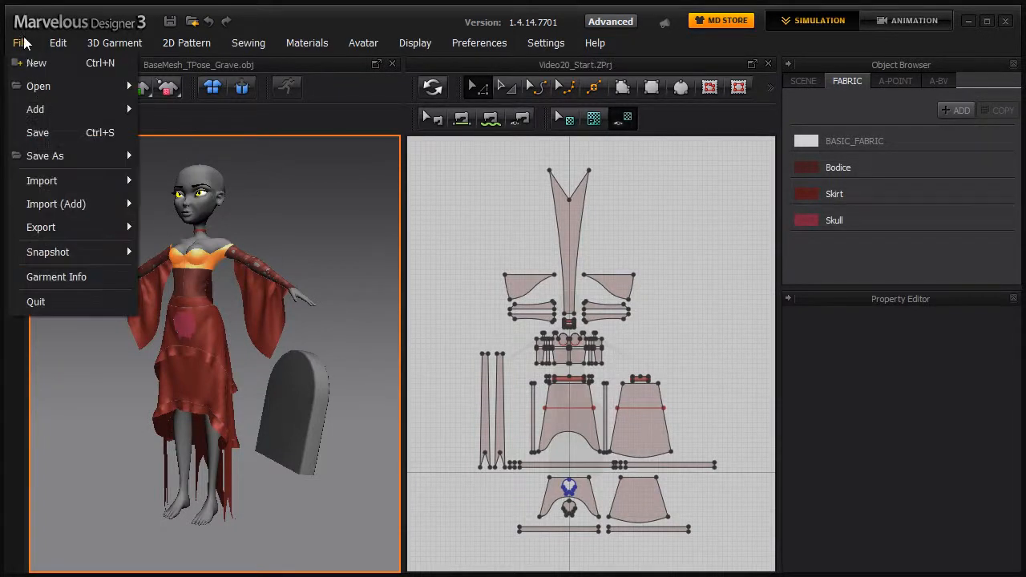
pyautogui.moveTo(76, 183)
pyautogui.click(159, 183)
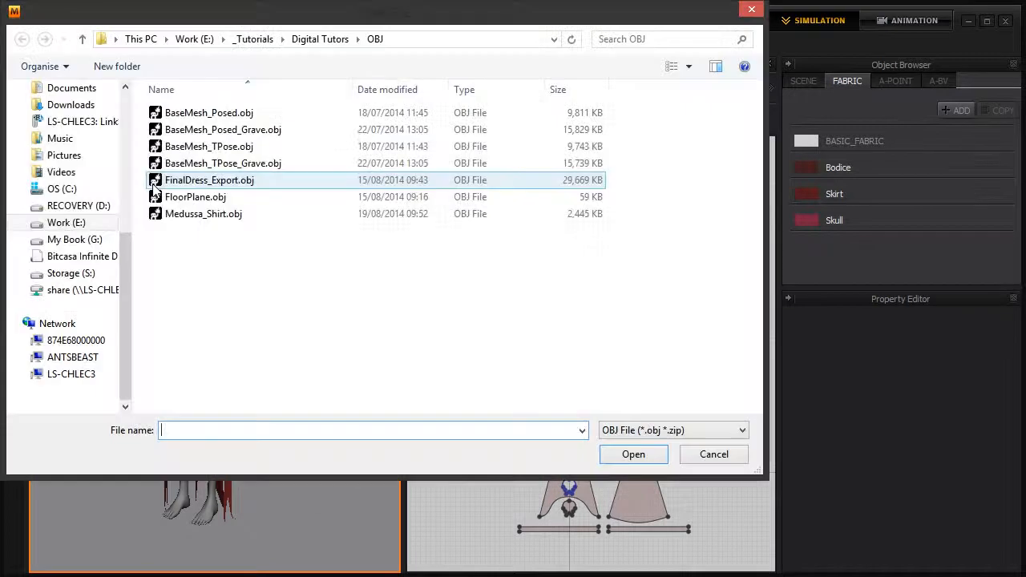
pyautogui.click(170, 130)
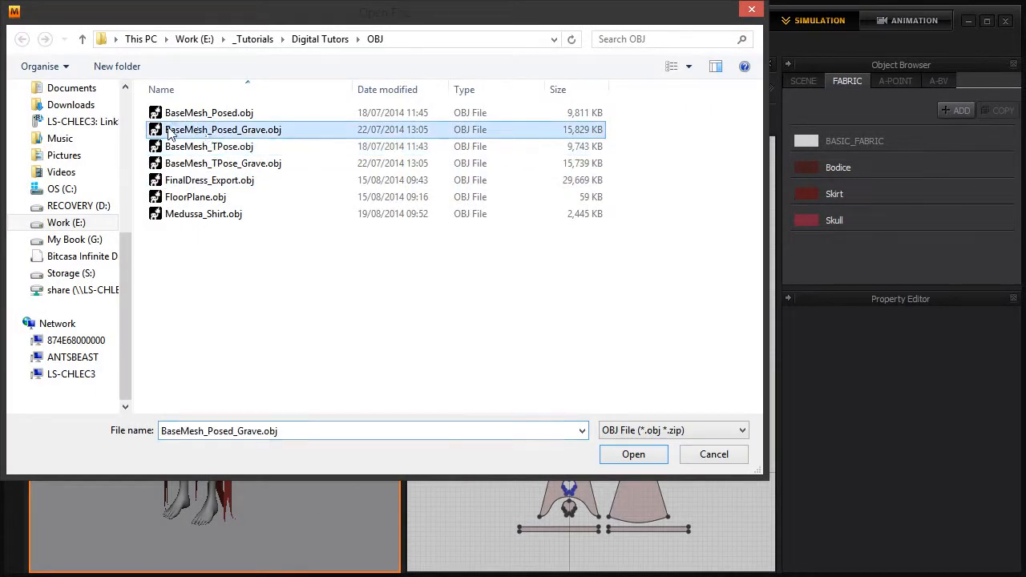
pyautogui.doubleClick(279, 130)
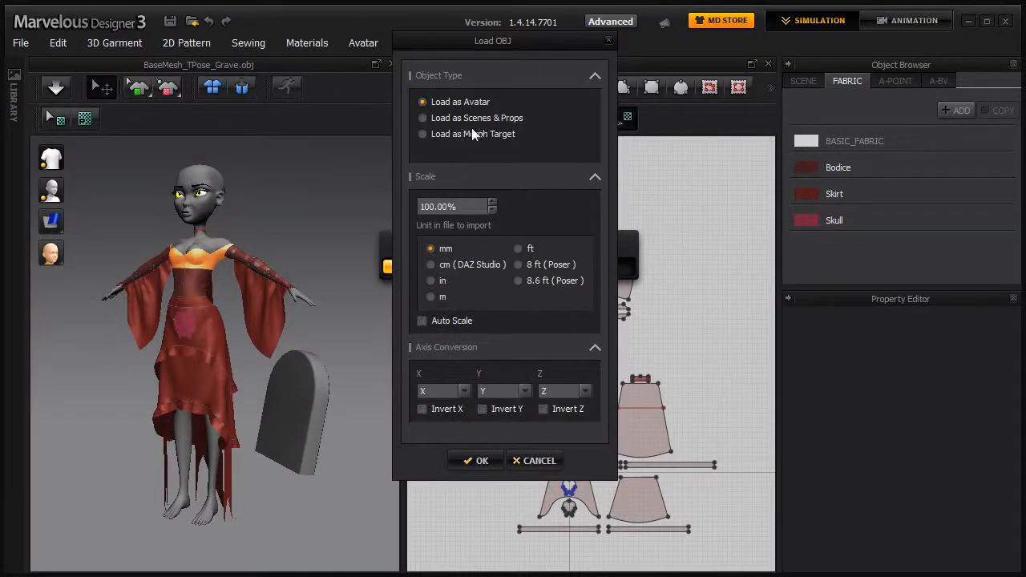
pyautogui.click(448, 133)
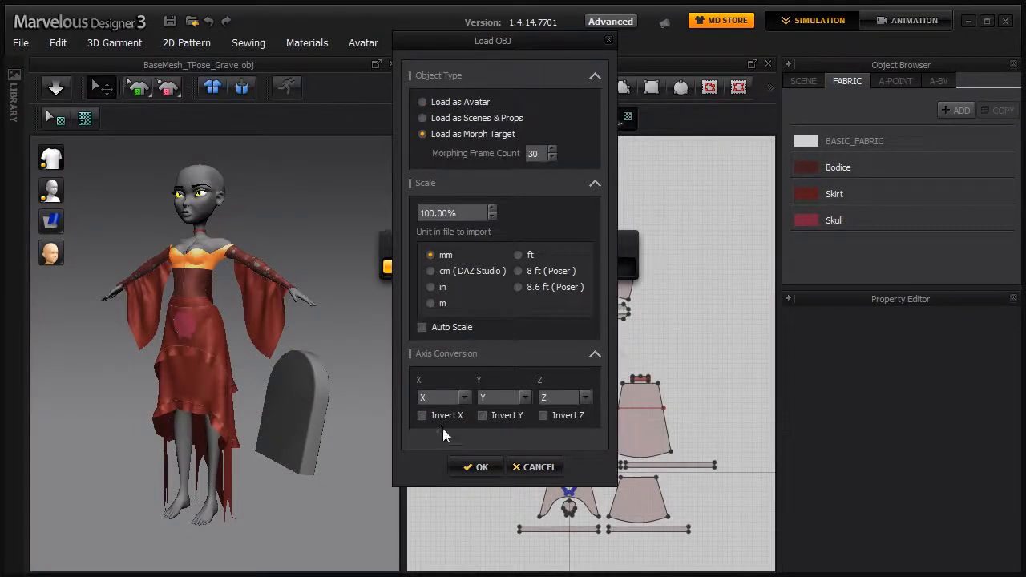
pyautogui.click(451, 268)
pyautogui.click(480, 467)
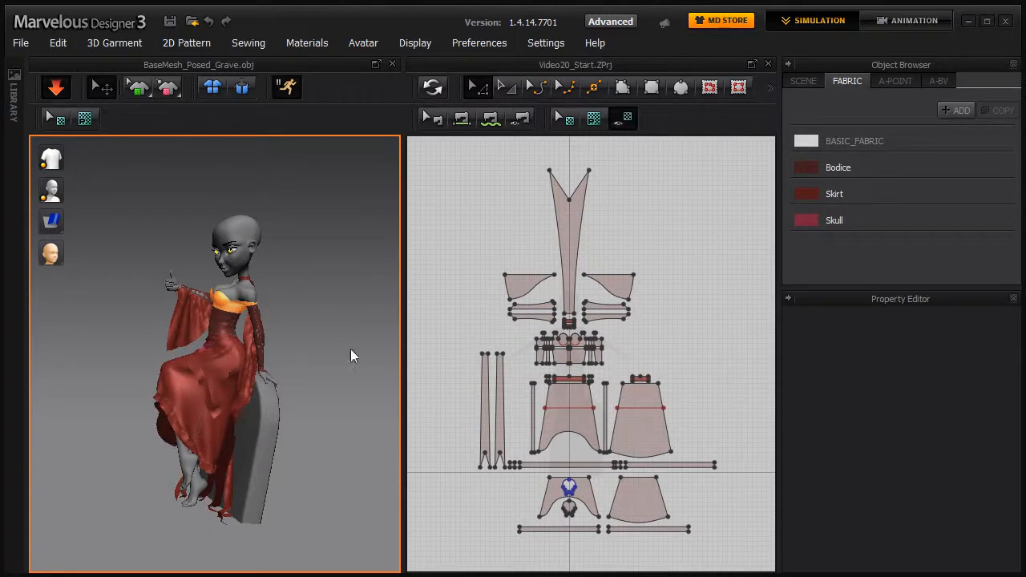
# Examine how the dress drapes over the seated character and gravestone from the front, side and back
pyautogui.moveTo(232, 382); pyautogui.dragTo(241, 357, button='middle')
pyautogui.scroll(2, 241, 357)
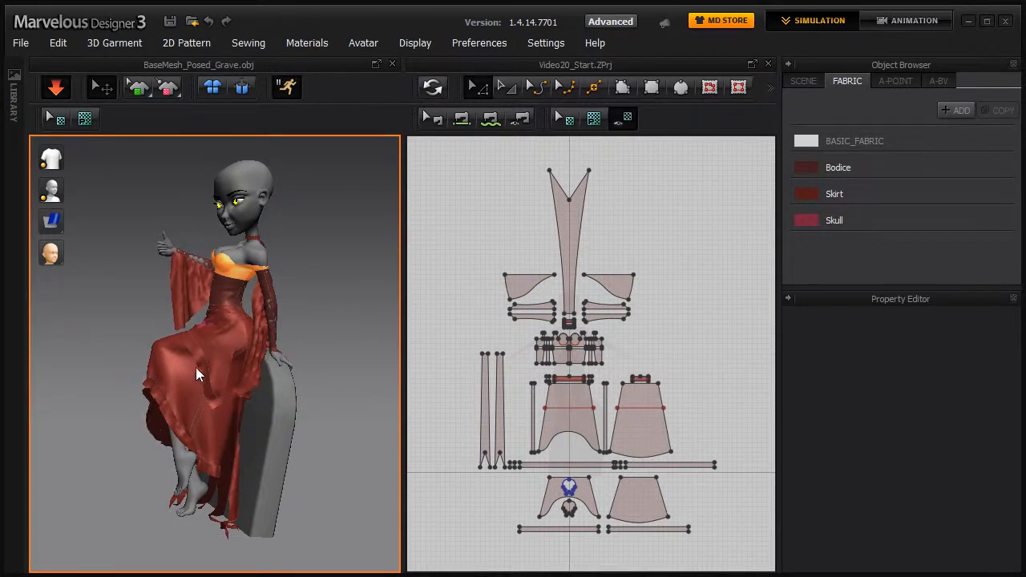
pyautogui.moveTo(188, 373); pyautogui.dragTo(231, 360, button='right')
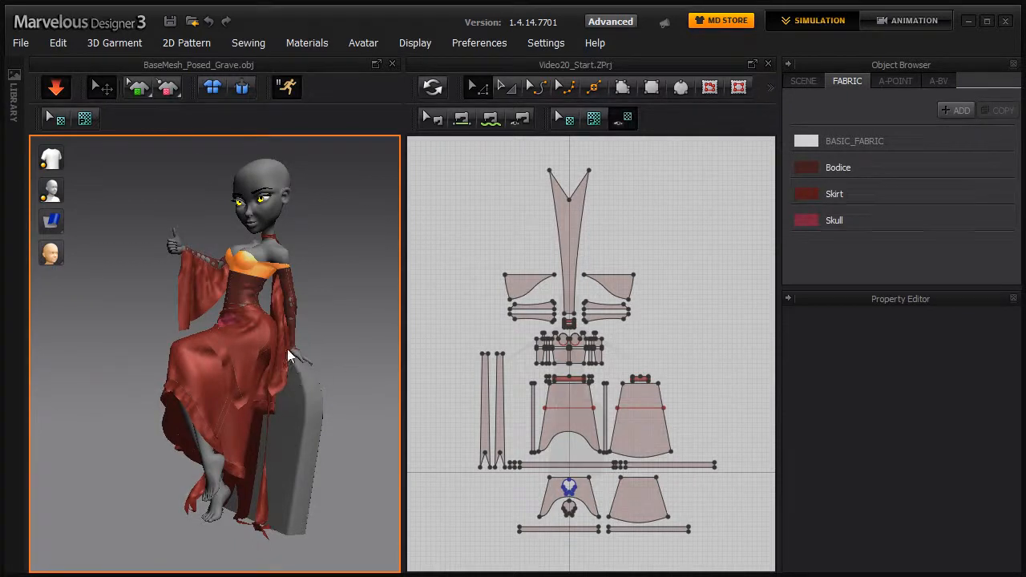
pyautogui.moveTo(316, 425); pyautogui.dragTo(176, 419, button='right')
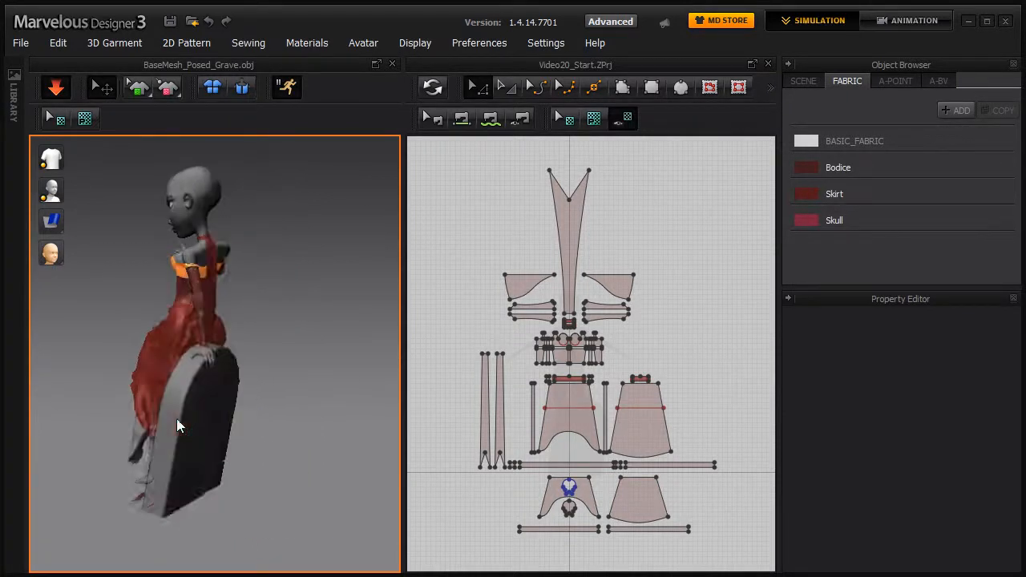
pyautogui.moveTo(296, 417); pyautogui.dragTo(304, 418, button='right')
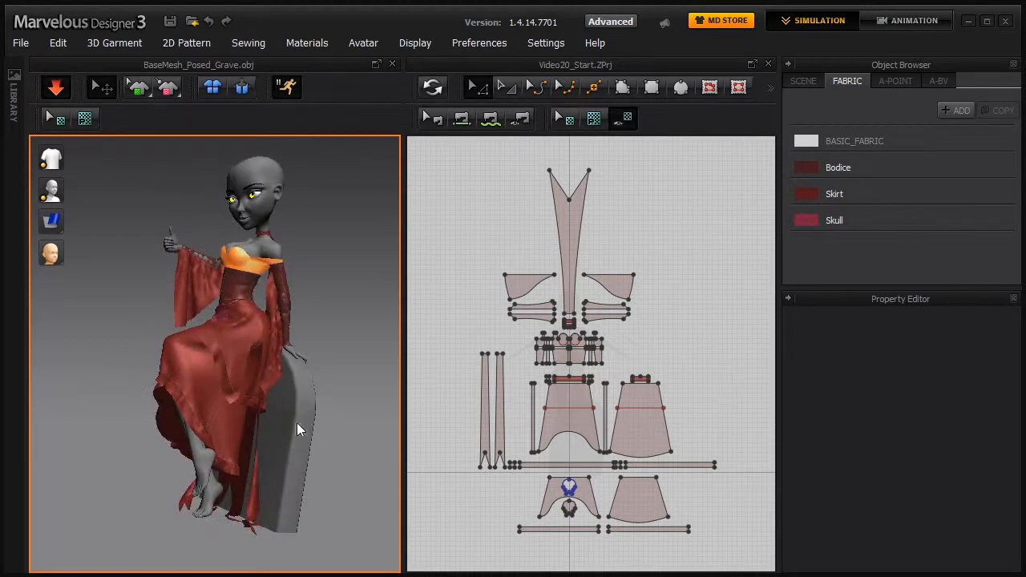
pyautogui.moveTo(313, 415); pyautogui.dragTo(294, 423, button='middle')
pyautogui.moveTo(301, 412); pyautogui.dragTo(328, 401, button='right')
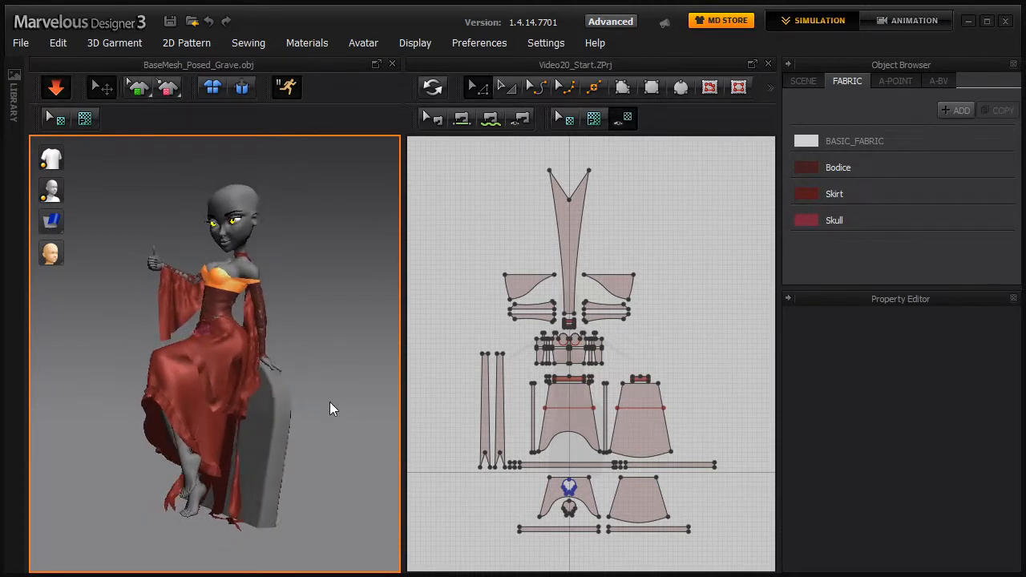
pyautogui.moveTo(293, 329); pyautogui.dragTo(160, 331, button='right')
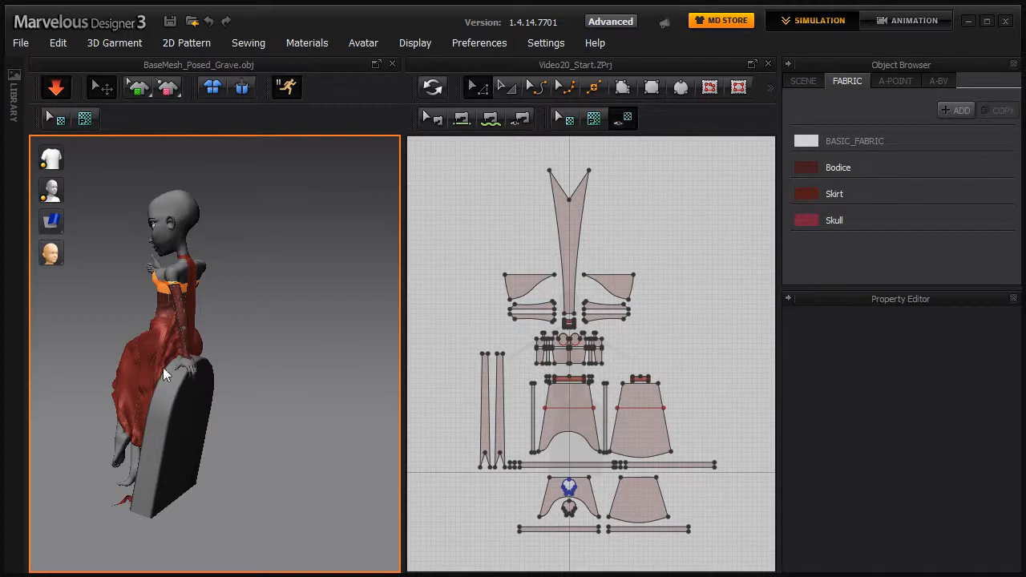
pyautogui.moveTo(287, 425); pyautogui.dragTo(345, 420, button='right')
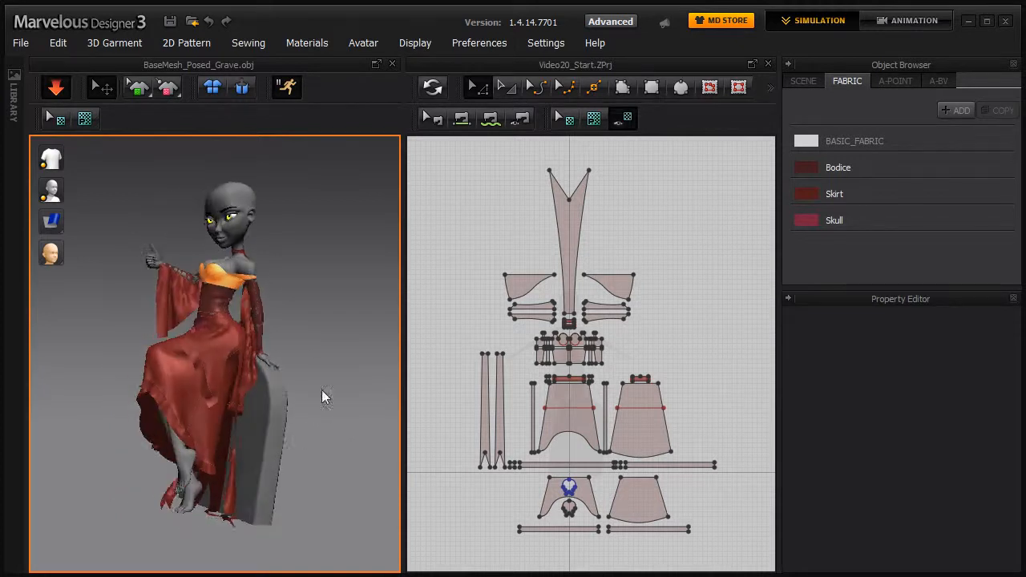
pyautogui.moveTo(221, 417); pyautogui.dragTo(200, 415, button='right')
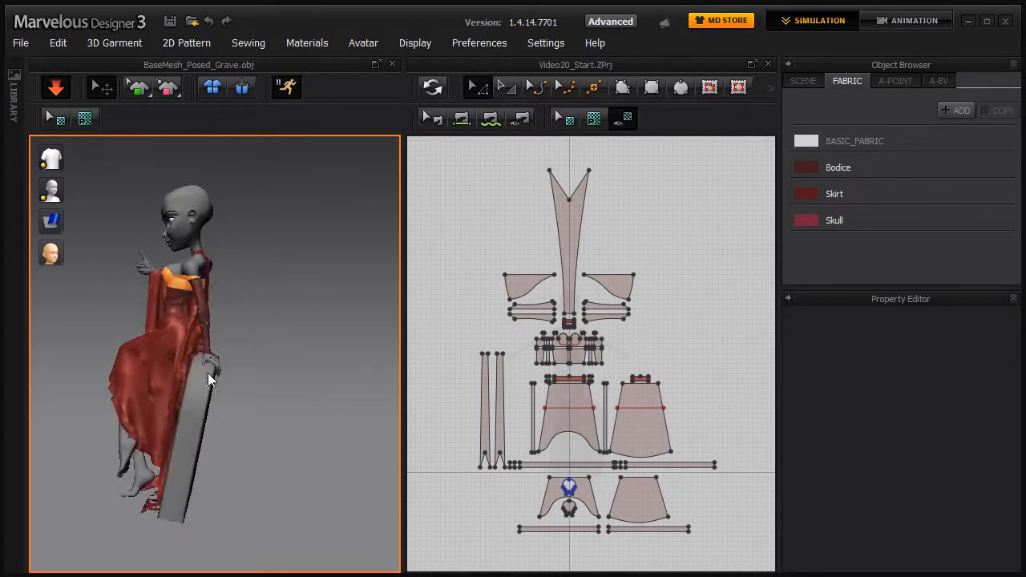
pyautogui.moveTo(270, 428); pyautogui.dragTo(214, 434, button='right')
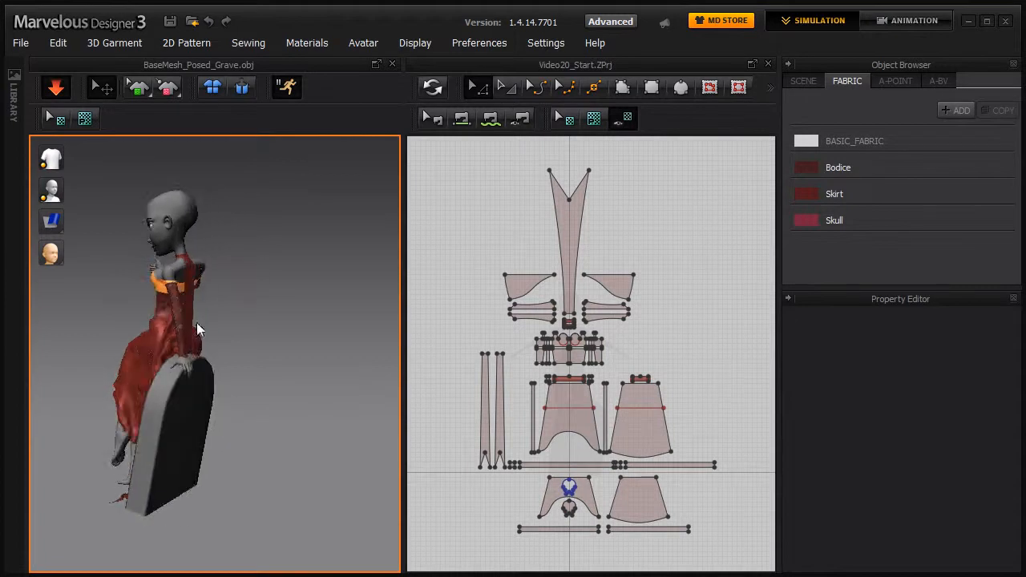
pyautogui.moveTo(260, 358); pyautogui.dragTo(194, 322, button='right')
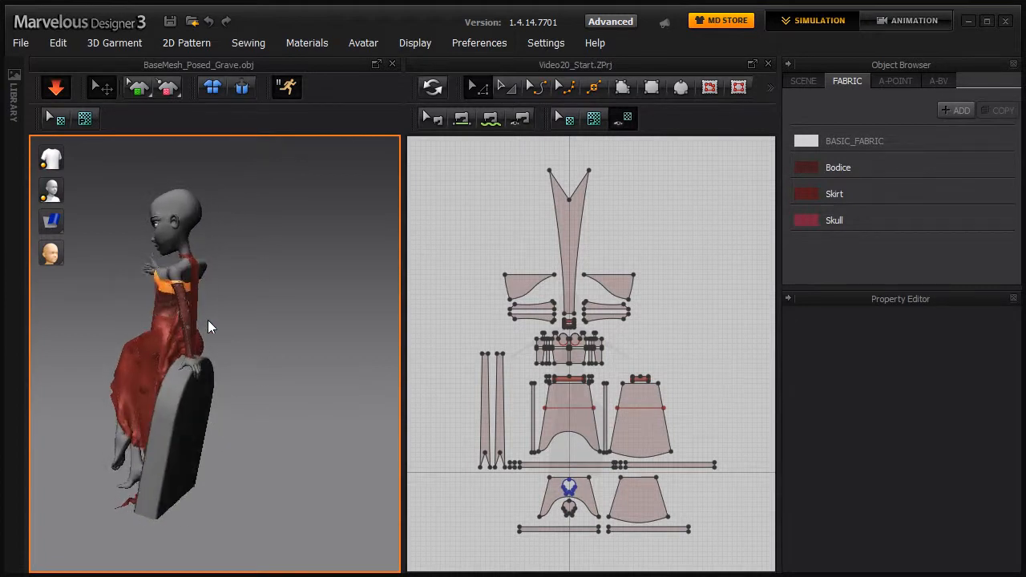
# Pull the long forked back strip of the dress out behind the character and release it to resettle
pyautogui.click(199, 320)
pyautogui.click(240, 320)
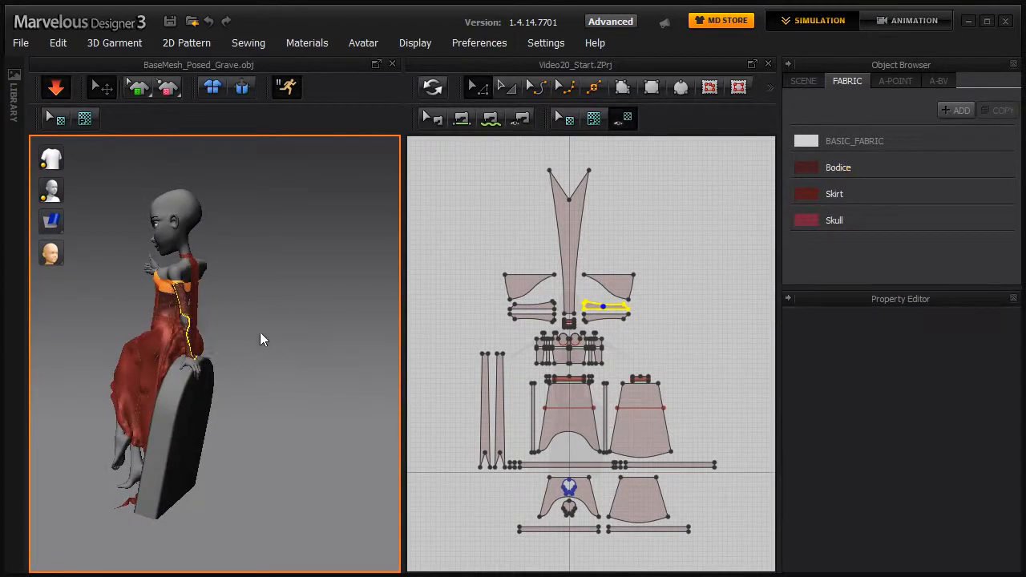
pyautogui.scroll(3, 240, 319)
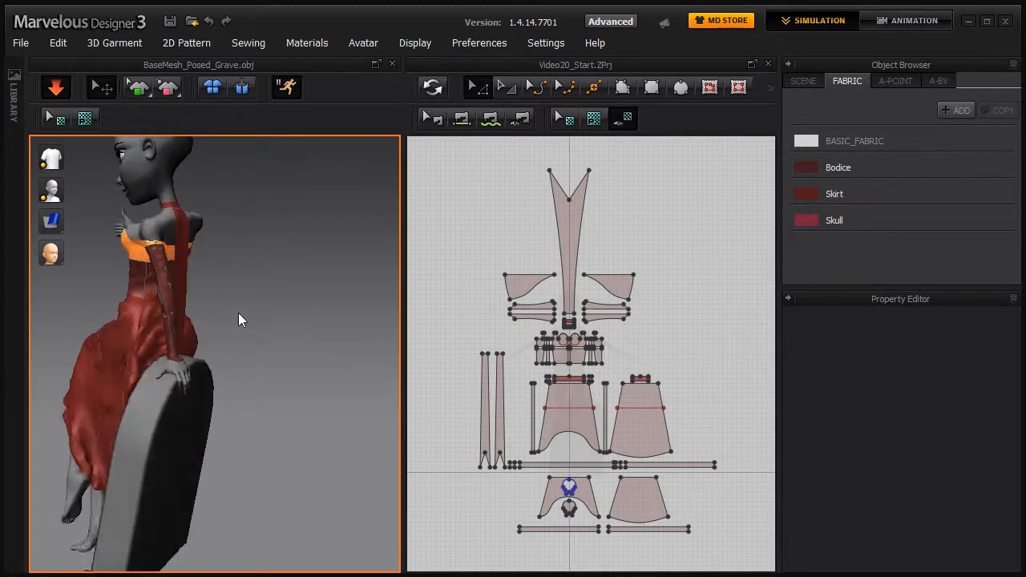
pyautogui.moveTo(197, 297); pyautogui.dragTo(447, 300)
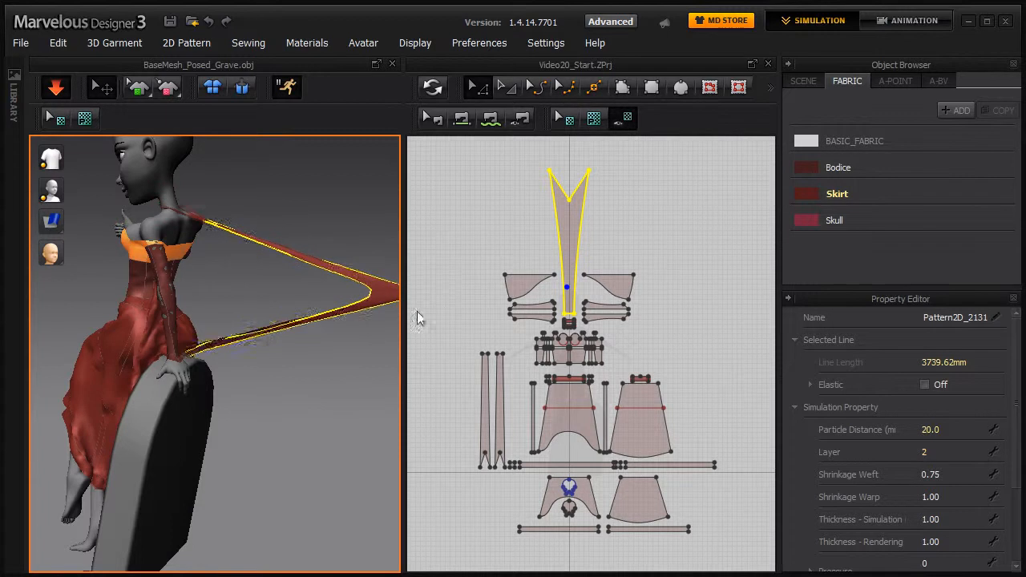
pyautogui.scroll(-3, 241, 383)
pyautogui.moveTo(276, 387); pyautogui.dragTo(376, 391, button='right')
pyautogui.moveTo(296, 415); pyautogui.dragTo(333, 414, button='middle')
pyautogui.scroll(-3, 330, 396)
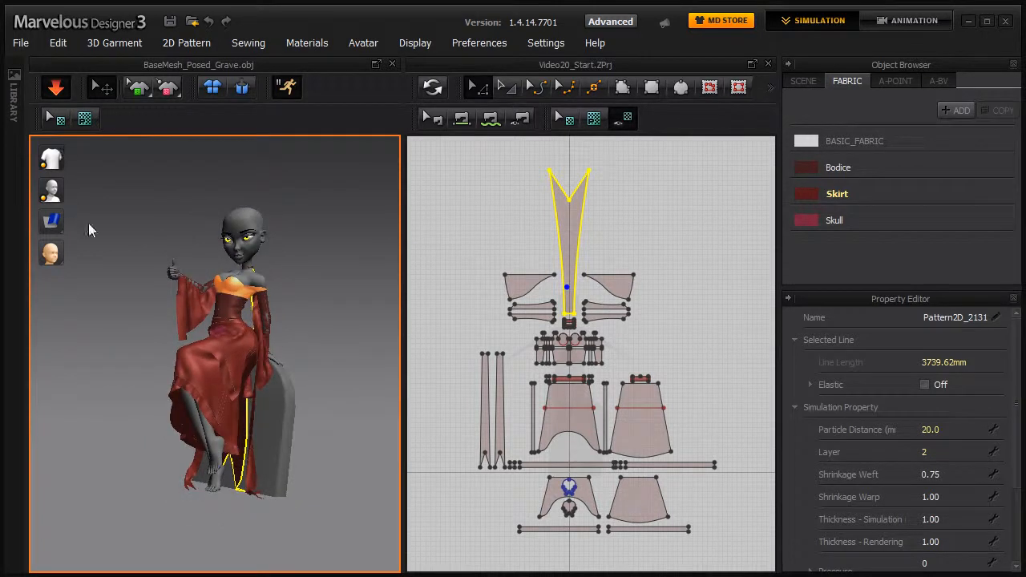
# Stop the cloth simulation on the posed character
pyautogui.click(289, 86)
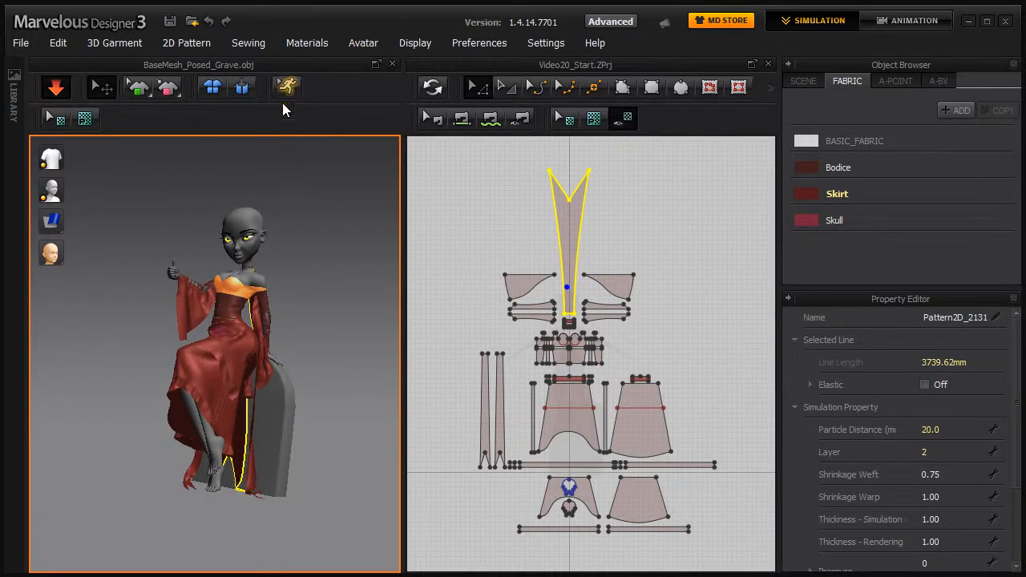
pyautogui.press('space')
pyautogui.moveTo(275, 328); pyautogui.dragTo(272, 300, button='right')
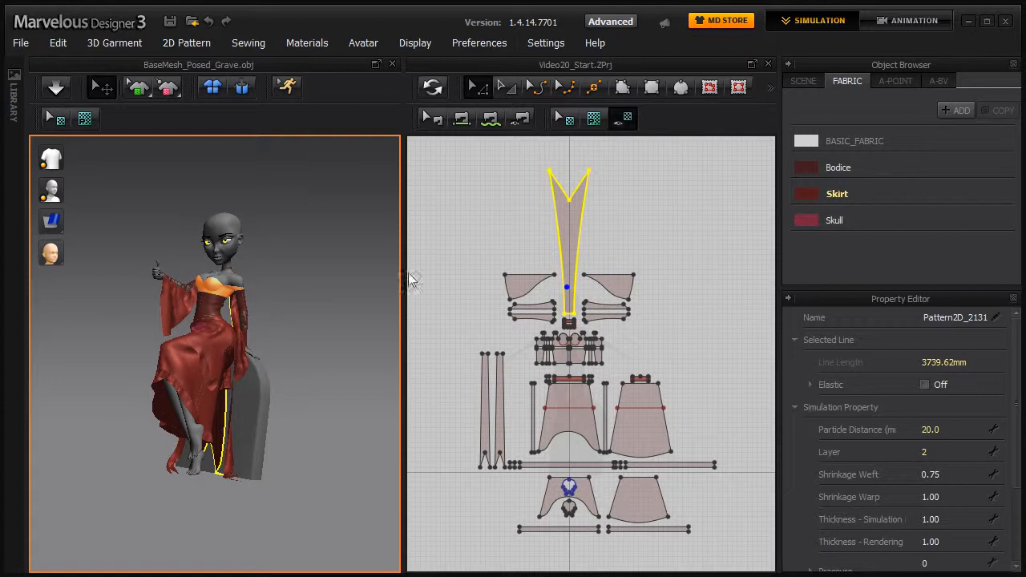
# Return the avatar to its T-pose at frame 0 of the morph animation, then go back to simulation mode
pyautogui.click(907, 20)
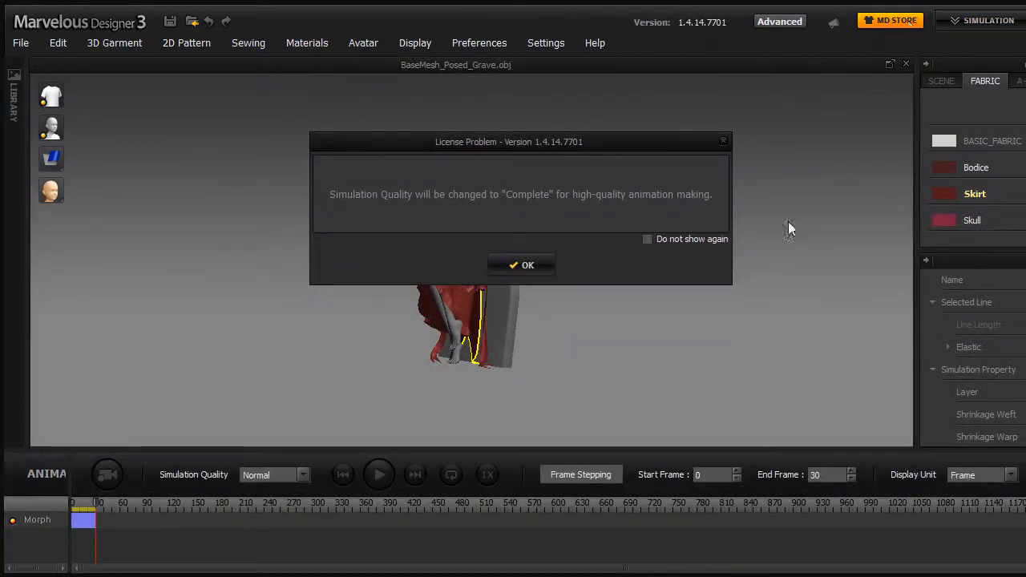
pyautogui.click(521, 265)
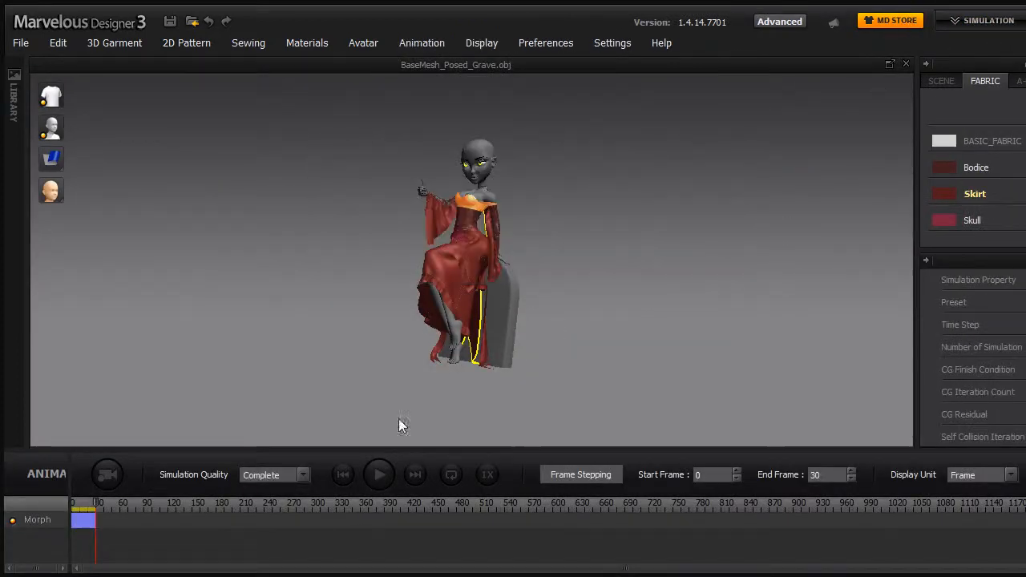
pyautogui.click(431, 46)
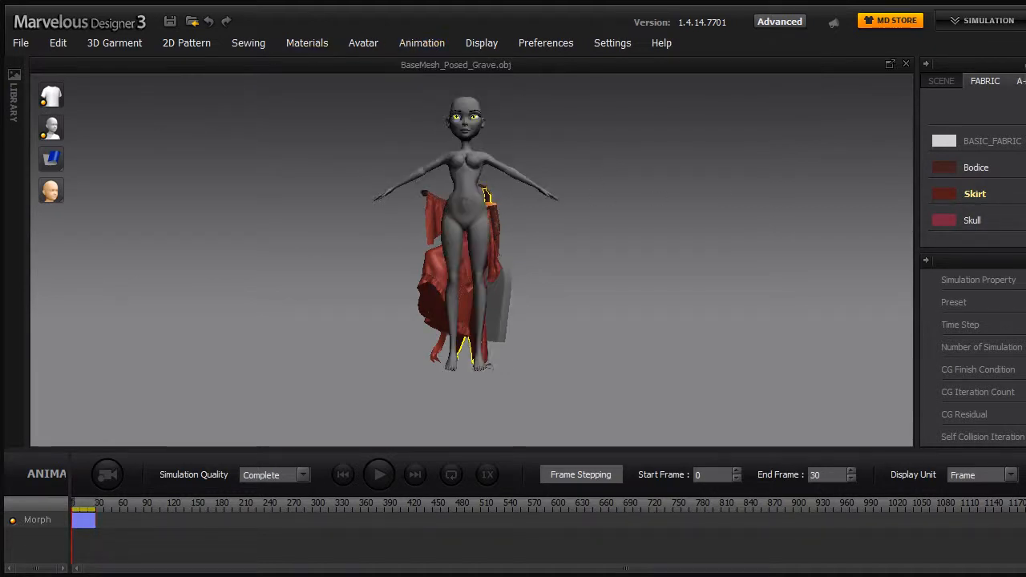
pyautogui.click(984, 20)
pyautogui.moveTo(343, 319); pyautogui.dragTo(333, 216, button='right')
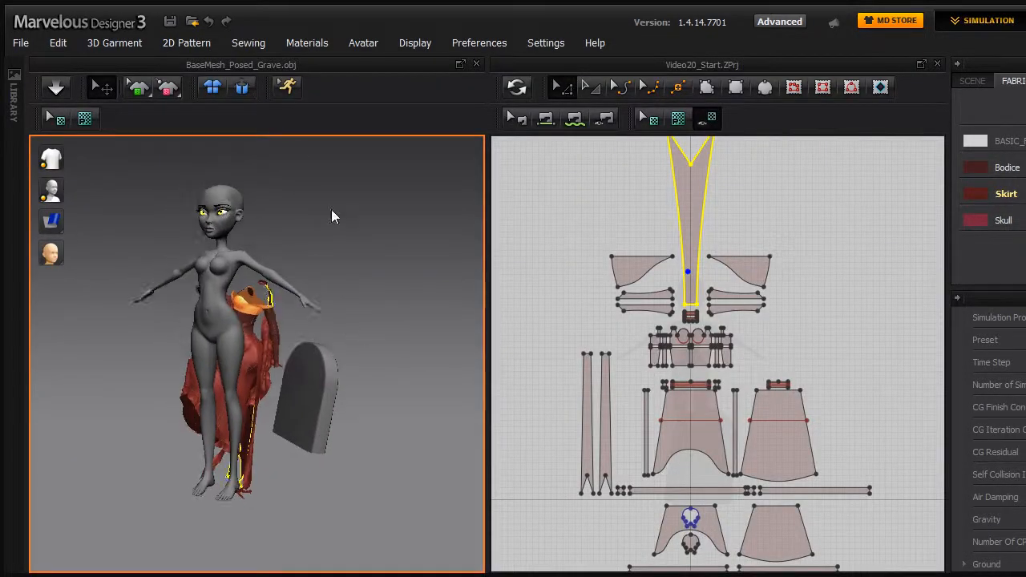
# Reset all garment patterns to their 3D arrangement and pin the forked end of the long back strip
pyautogui.click(238, 90)
pyautogui.moveTo(387, 307); pyautogui.dragTo(333, 323, button='right')
pyautogui.moveTo(330, 320); pyautogui.dragTo(319, 399, button='middle')
pyautogui.scroll(2, 300, 362)
pyautogui.scroll(2, 345, 360)
pyautogui.click(380, 357)
pyautogui.scroll(1, 319, 399)
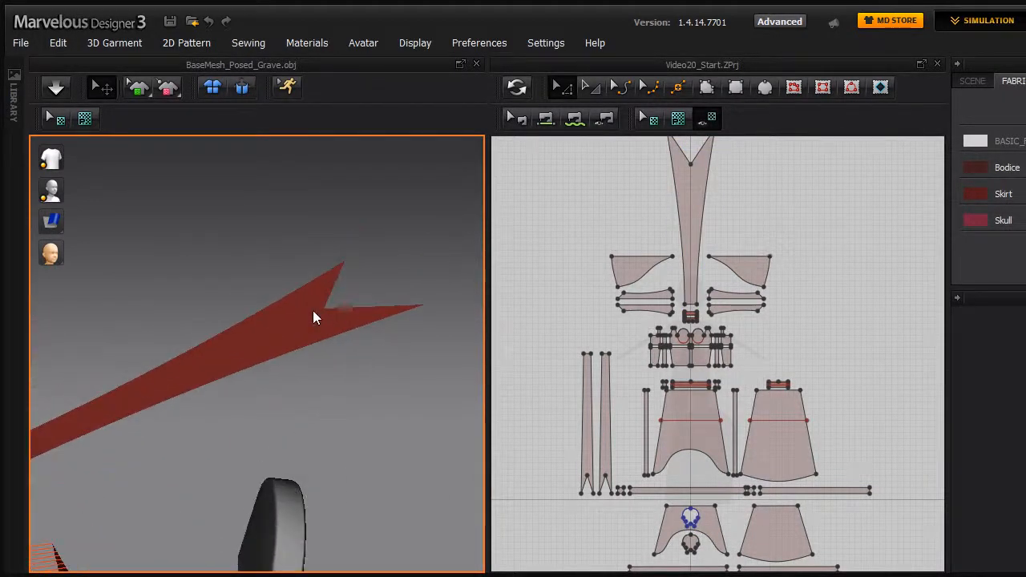
pyautogui.click(166, 92)
pyautogui.moveTo(386, 377); pyautogui.dragTo(358, 194, button='right')
pyautogui.moveTo(358, 195); pyautogui.dragTo(199, 369)
pyautogui.moveTo(179, 401); pyautogui.dragTo(393, 269, button='right')
pyautogui.moveTo(274, 398); pyautogui.dragTo(336, 240, button='right')
pyautogui.moveTo(348, 316); pyautogui.dragTo(213, 189, button='right')
pyautogui.click(102, 88)
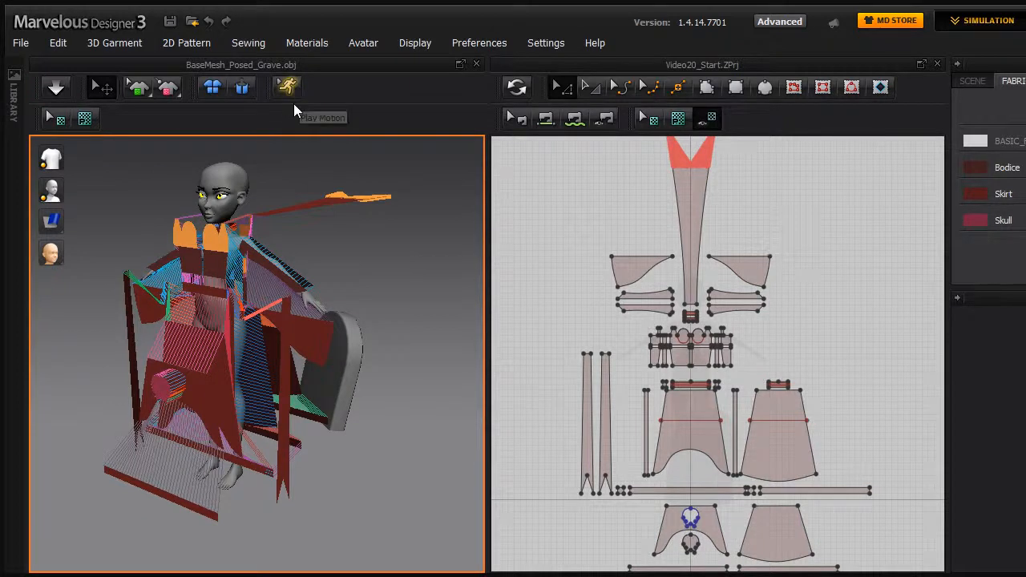
# Try to simulate the dress on the T-posed avatar with the strip's forked end pinned
pyautogui.click(54, 87)
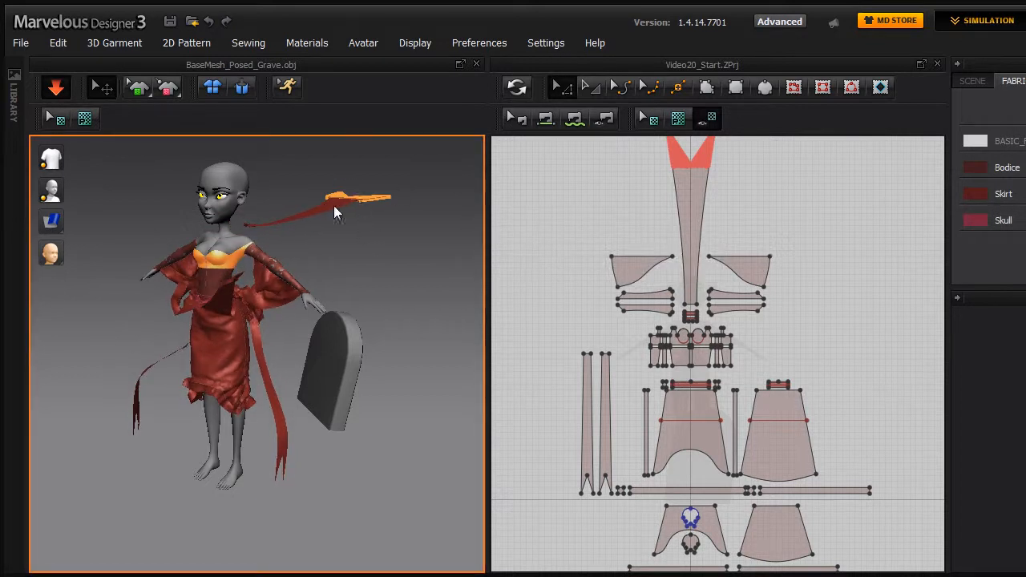
pyautogui.moveTo(354, 274); pyautogui.dragTo(180, 232, button='right')
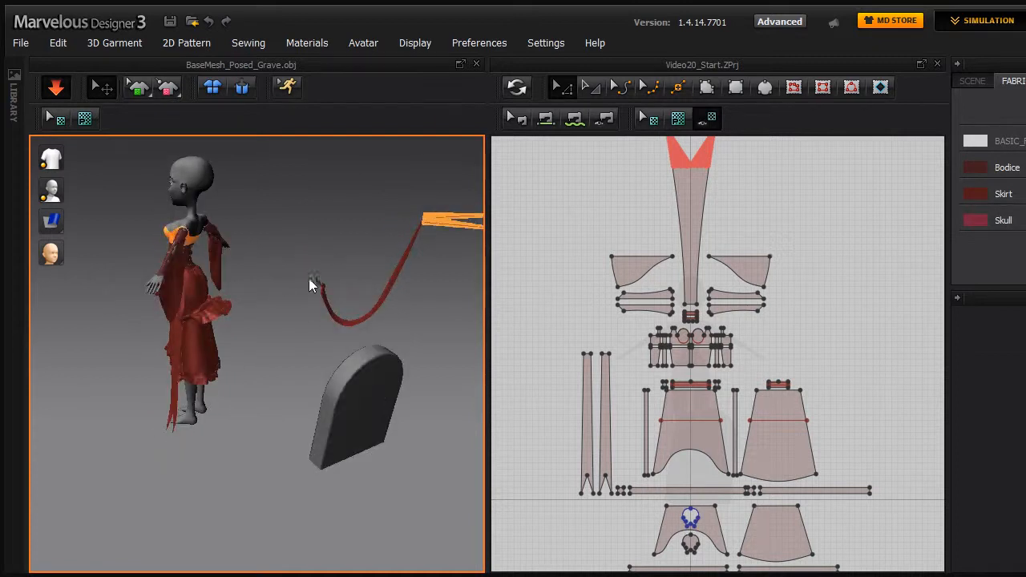
pyautogui.moveTo(404, 278); pyautogui.dragTo(437, 277, button='right')
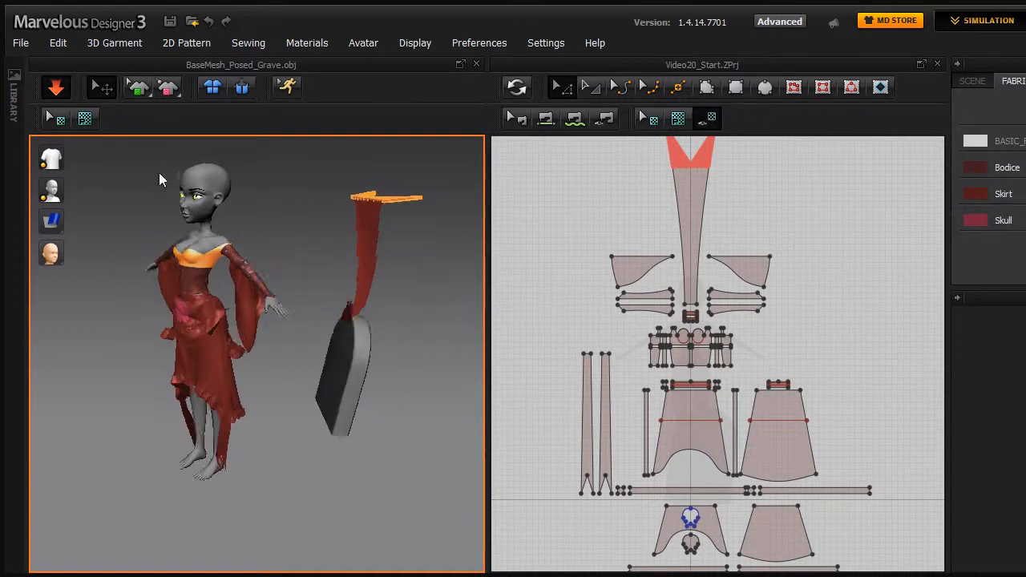
pyautogui.click(56, 90)
# Reset the garment to its 3D arrangement and select the long back strip with the pinned end
pyautogui.click(243, 90)
pyautogui.moveTo(301, 280); pyautogui.dragTo(338, 366, button='middle')
pyautogui.scroll(3, 338, 367)
pyautogui.moveTo(338, 366); pyautogui.dragTo(328, 304, button='right')
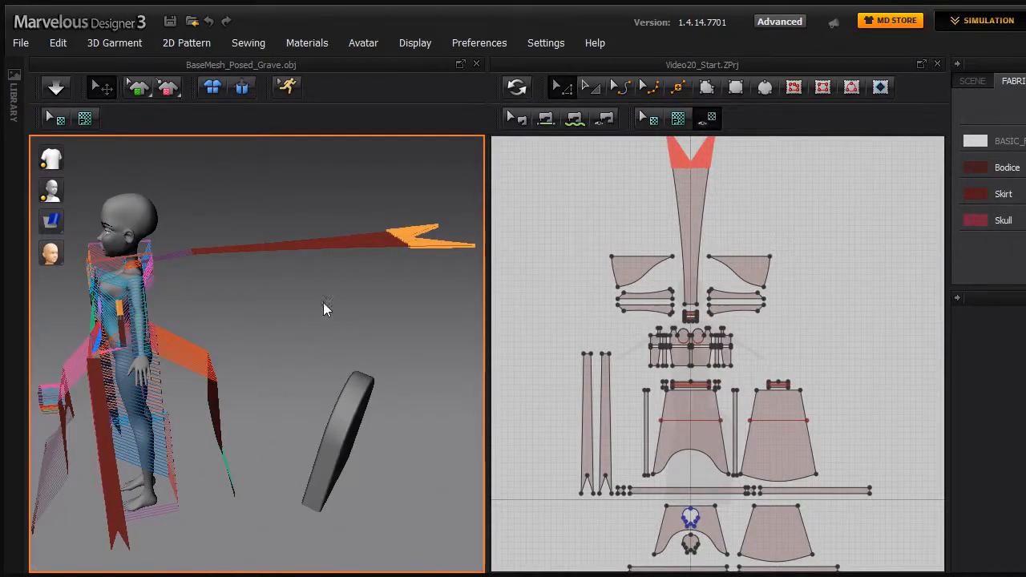
pyautogui.click(344, 245)
pyautogui.moveTo(318, 342); pyautogui.dragTo(358, 250, button='right')
# Switch the gizmo to the pattern's local axes and slide the back strip closer to the character's neck
pyautogui.click(471, 46)
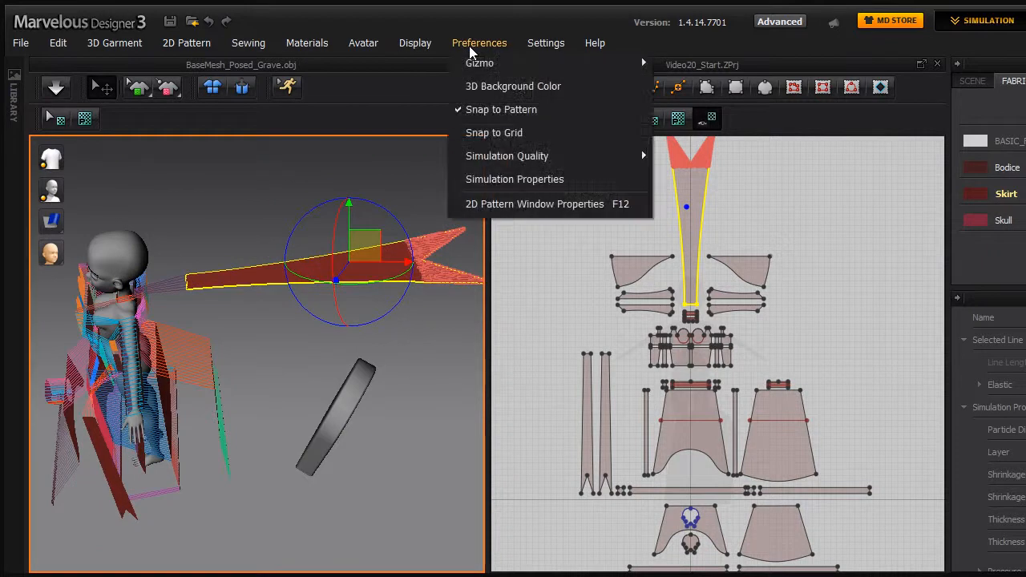
pyautogui.moveTo(625, 63)
pyautogui.click(692, 114)
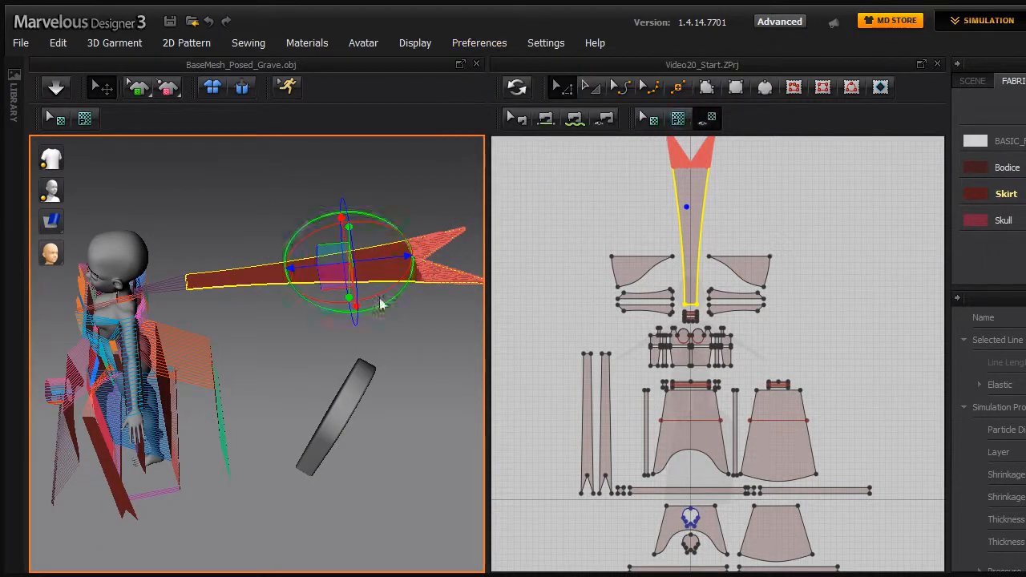
pyautogui.moveTo(379, 259); pyautogui.dragTo(348, 274)
pyautogui.moveTo(263, 358); pyautogui.dragTo(394, 262, button='right')
pyautogui.click(393, 263)
# Simulate the dress on the T-posed avatar until it settles with the pinned strip held out, and stop the simulation
pyautogui.click(57, 87)
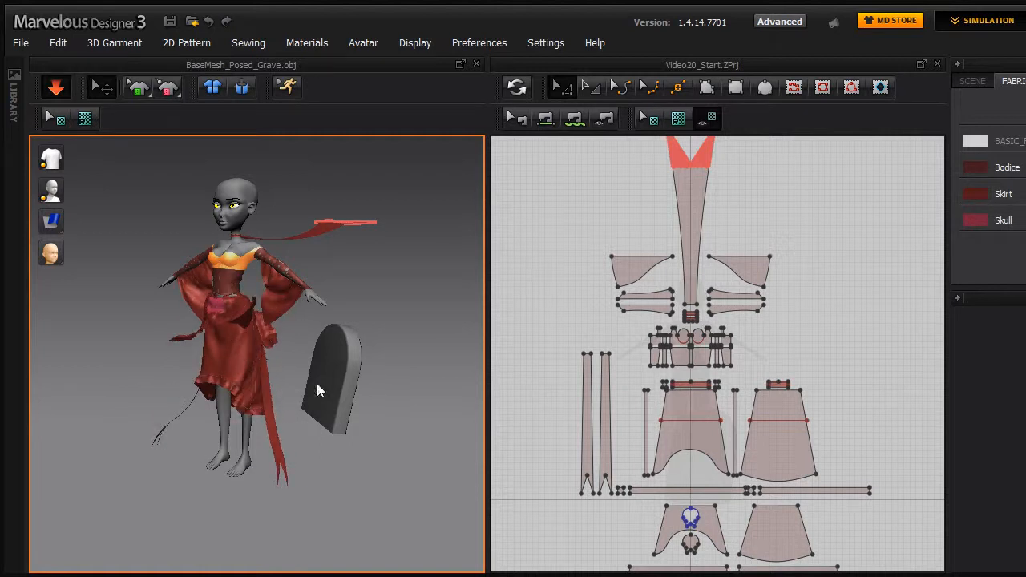
pyautogui.moveTo(294, 351)
pyautogui.mouseDown(button='right')
pyautogui.moveTo(262, 364)
pyautogui.moveTo(308, 348)
pyautogui.mouseUp(button='right')
pyautogui.scroll(3, 312, 345)
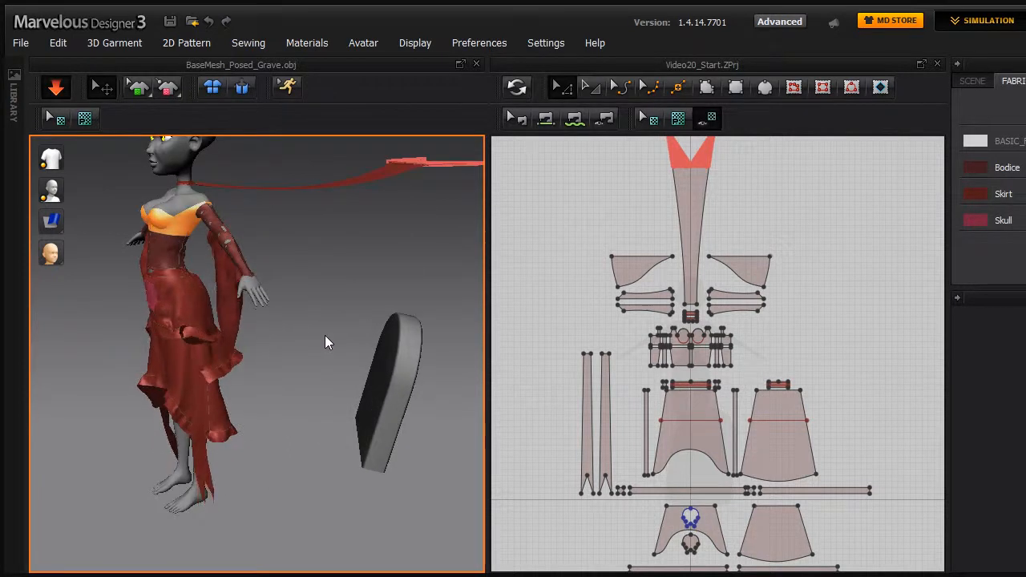
pyautogui.moveTo(377, 300); pyautogui.dragTo(391, 294, button='right')
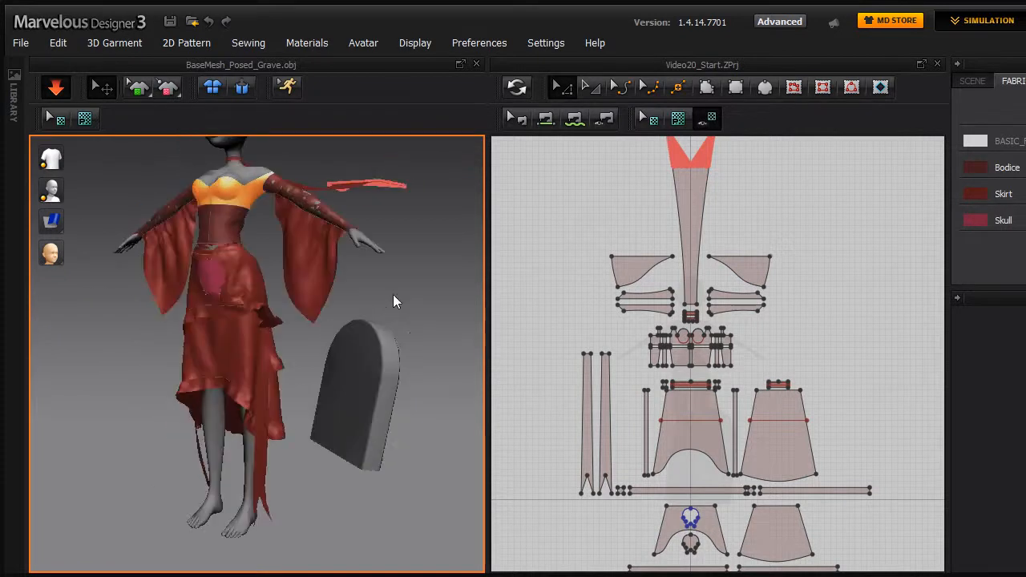
pyautogui.scroll(-3, 375, 300)
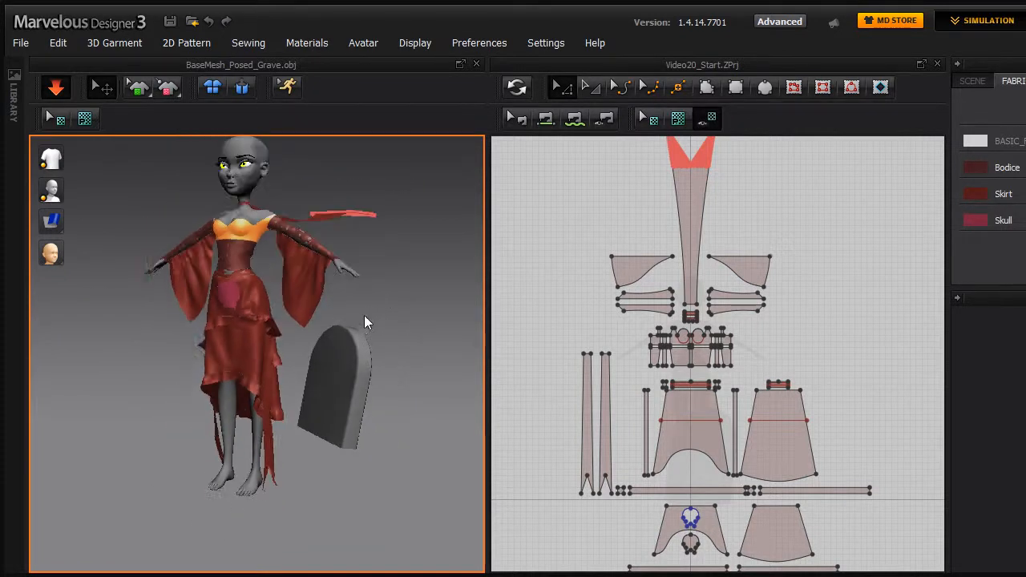
pyautogui.moveTo(358, 320); pyautogui.dragTo(343, 331, button='right')
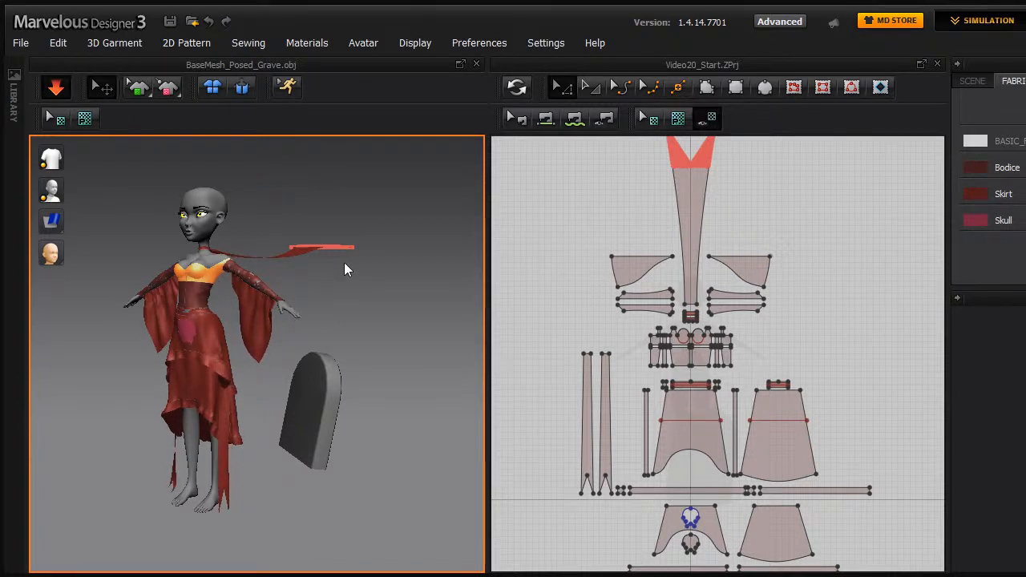
pyautogui.click(56, 89)
pyautogui.moveTo(361, 302); pyautogui.dragTo(289, 152, button='right')
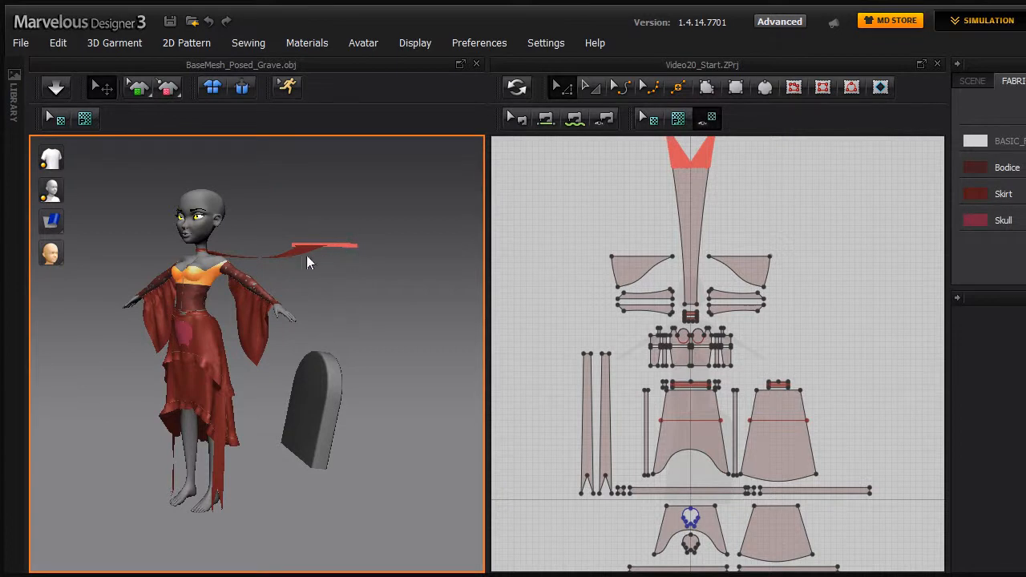
# Play the morph motion with cloth simulation on until the character sits on the gravestone, and stop simulating
pyautogui.click(289, 86)
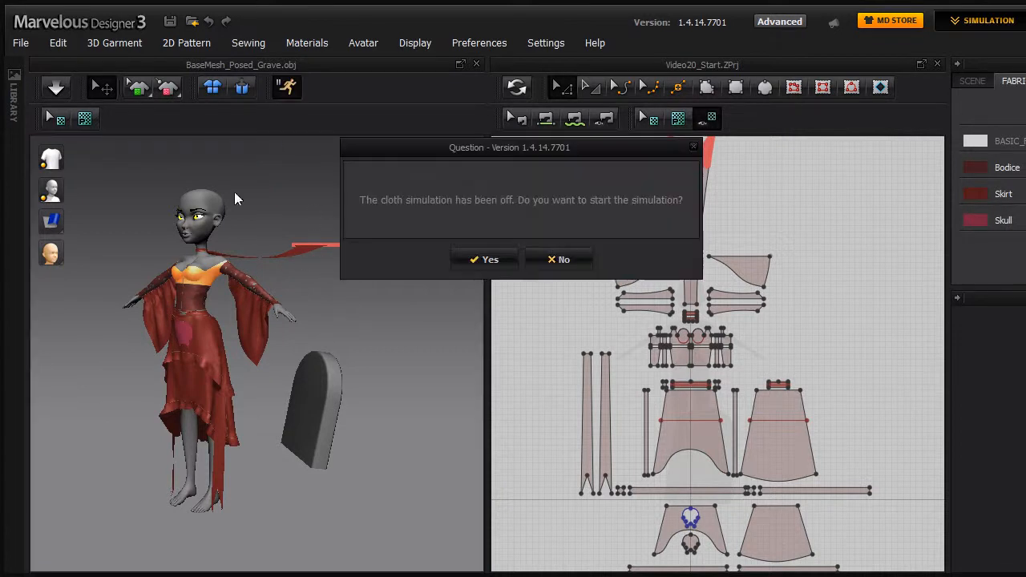
pyautogui.click(486, 261)
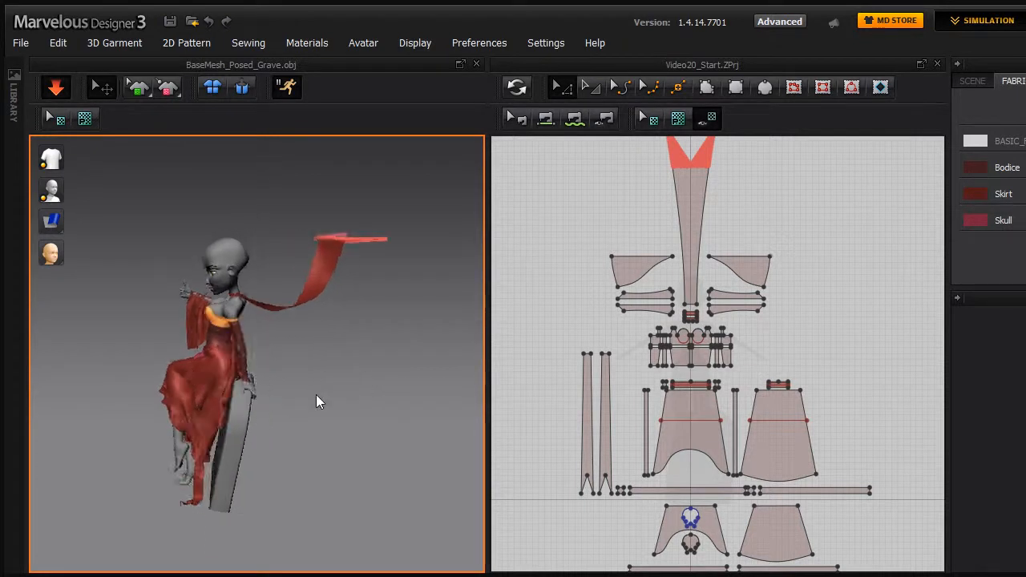
pyautogui.click(56, 87)
# Remove the pins from the forked end of the back strip
pyautogui.moveTo(351, 325); pyautogui.dragTo(355, 336, button='right')
pyautogui.moveTo(355, 336); pyautogui.dragTo(263, 412, button='middle')
pyautogui.scroll(3, 263, 412)
pyautogui.rightClick(277, 295)
pyautogui.click(335, 307)
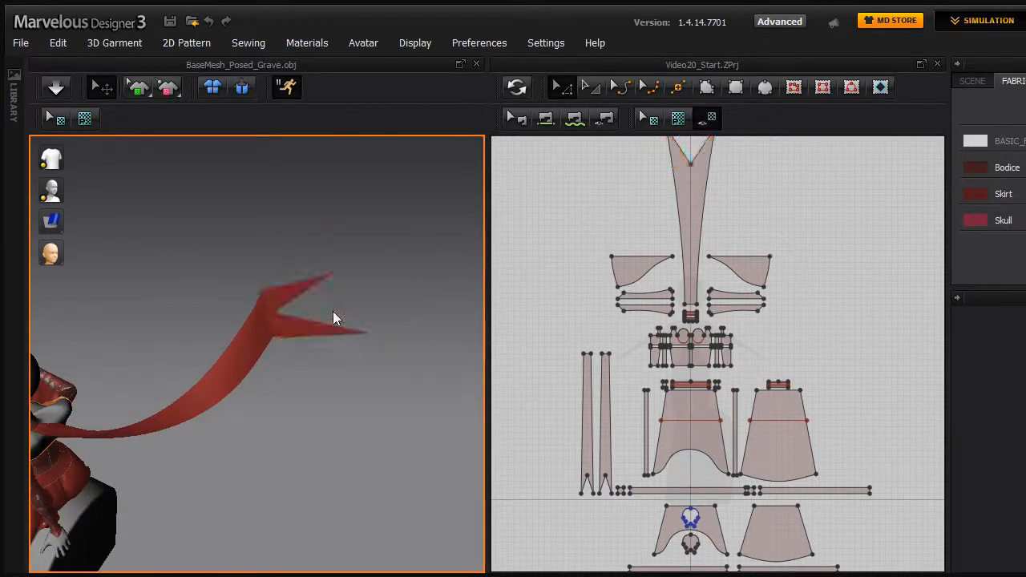
pyautogui.scroll(-6, 331, 423)
pyautogui.moveTo(305, 367); pyautogui.dragTo(355, 302, button='right')
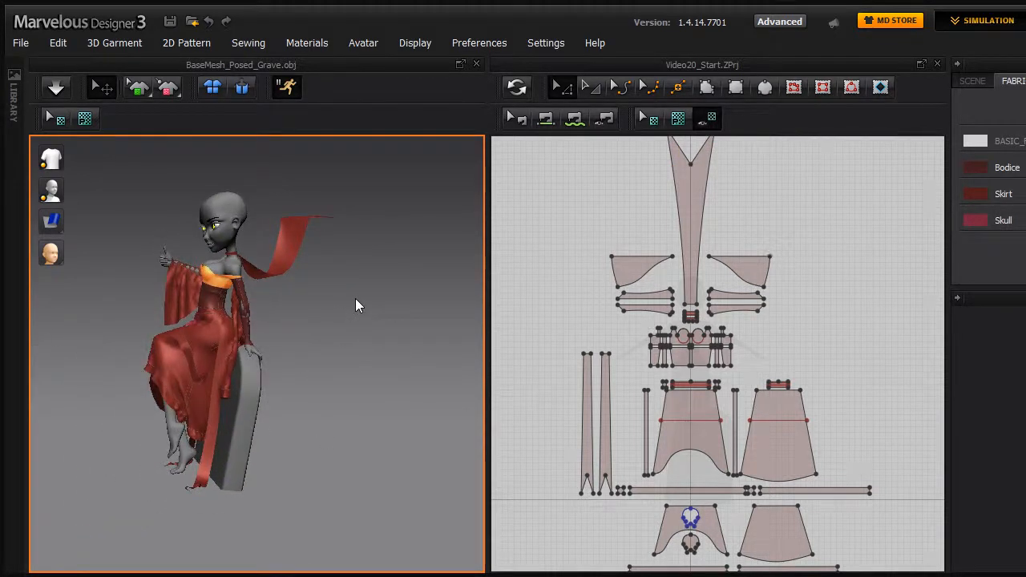
# Simulate so the unpinned strip drops behind the gravestone, tug its end sideways, and stop the simulation
pyautogui.moveTo(356, 300); pyautogui.dragTo(257, 304, button='right')
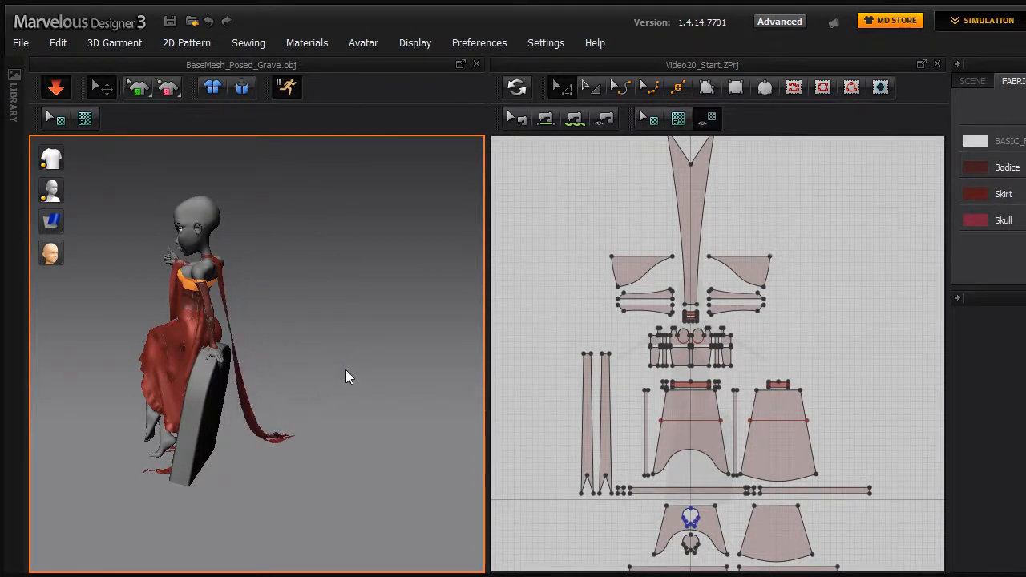
pyautogui.moveTo(335, 425); pyautogui.dragTo(206, 425, button='right')
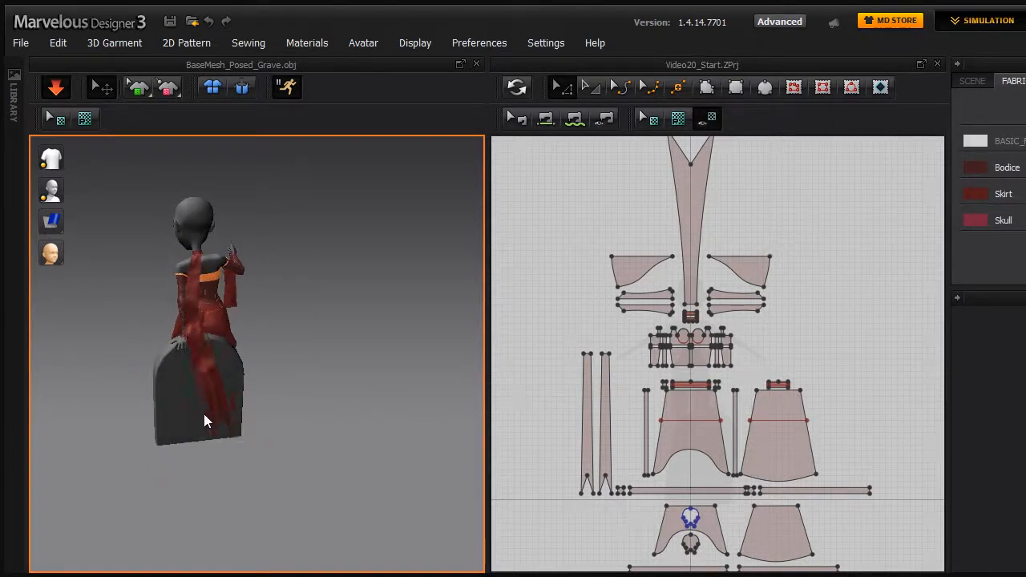
pyautogui.moveTo(188, 420); pyautogui.dragTo(125, 442)
pyautogui.moveTo(299, 393); pyautogui.dragTo(461, 373, button='right')
pyautogui.click(55, 93)
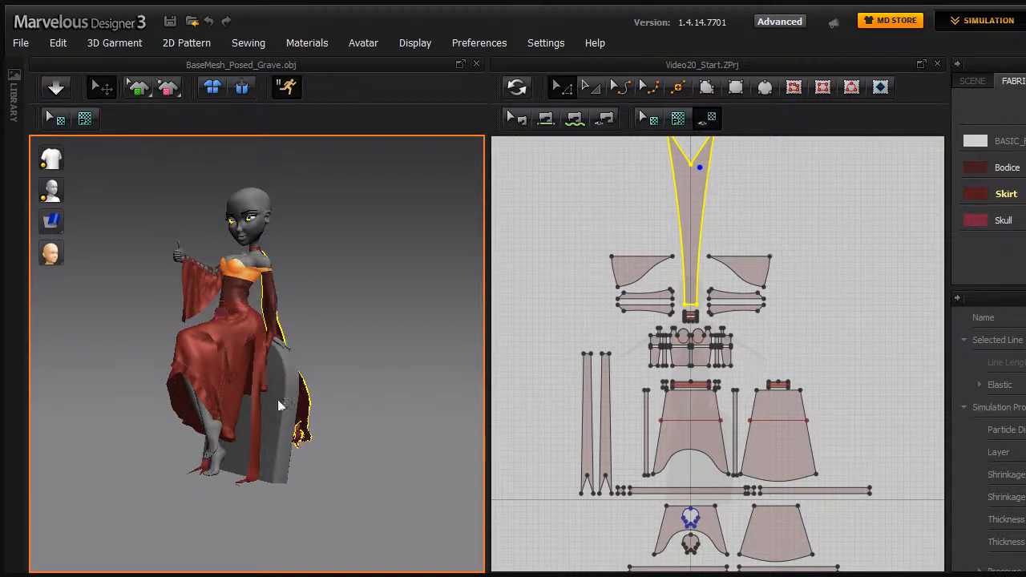
pyautogui.scroll(3, 297, 386)
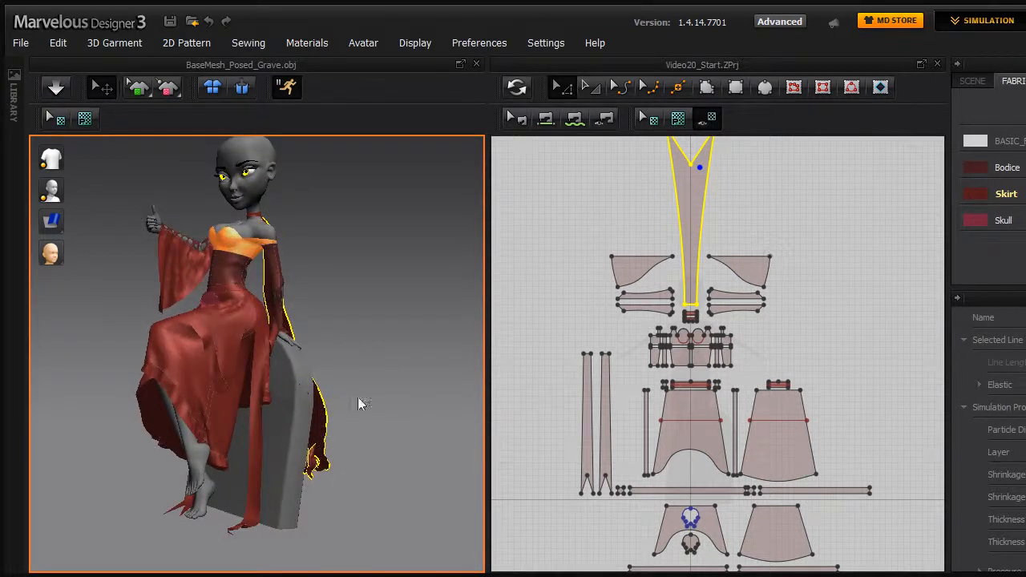
# Freeze the sleeve patterns of both arms, including the wide hanging sleeve pieces
pyautogui.click(654, 249)
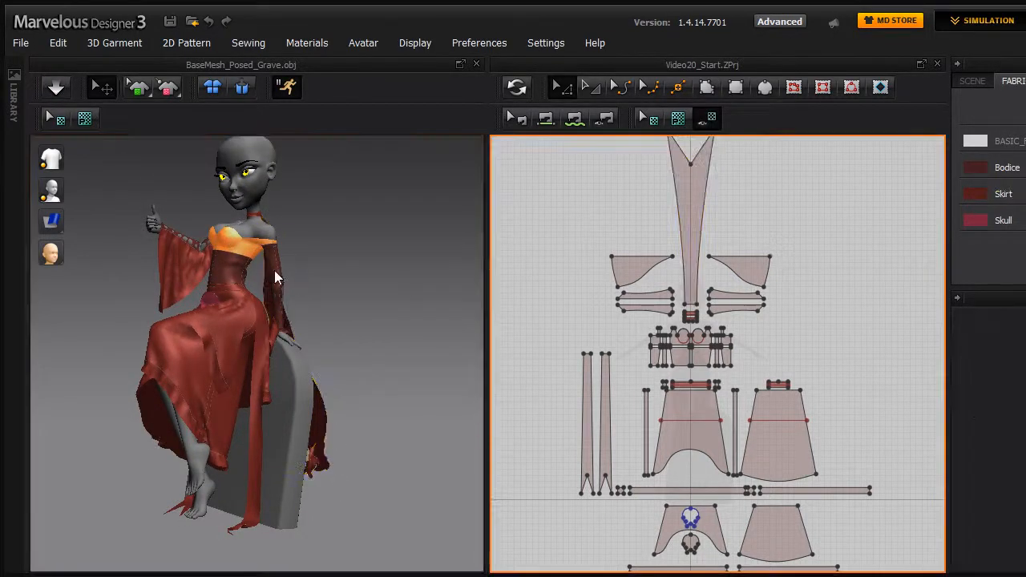
pyautogui.moveTo(635, 311); pyautogui.dragTo(706, 321)
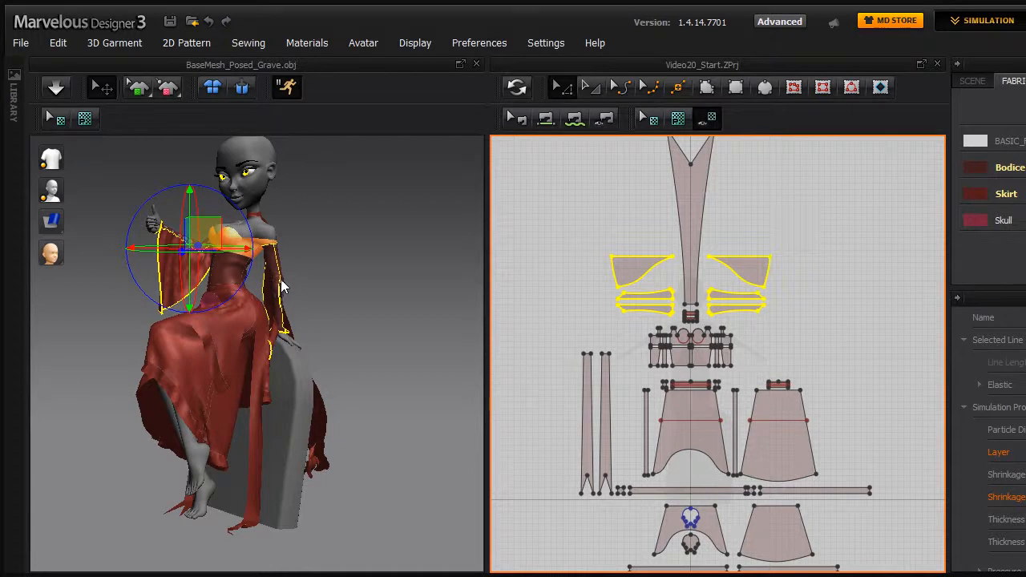
pyautogui.rightClick(280, 284)
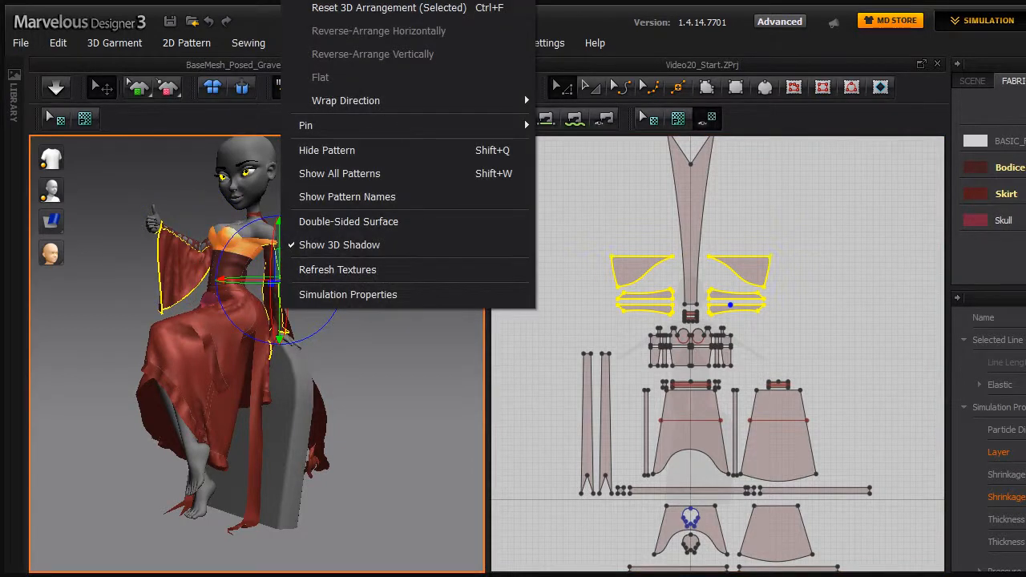
pyautogui.click(321, 1)
pyautogui.click(411, 402)
pyautogui.moveTo(407, 362); pyautogui.dragTo(195, 328, button='right')
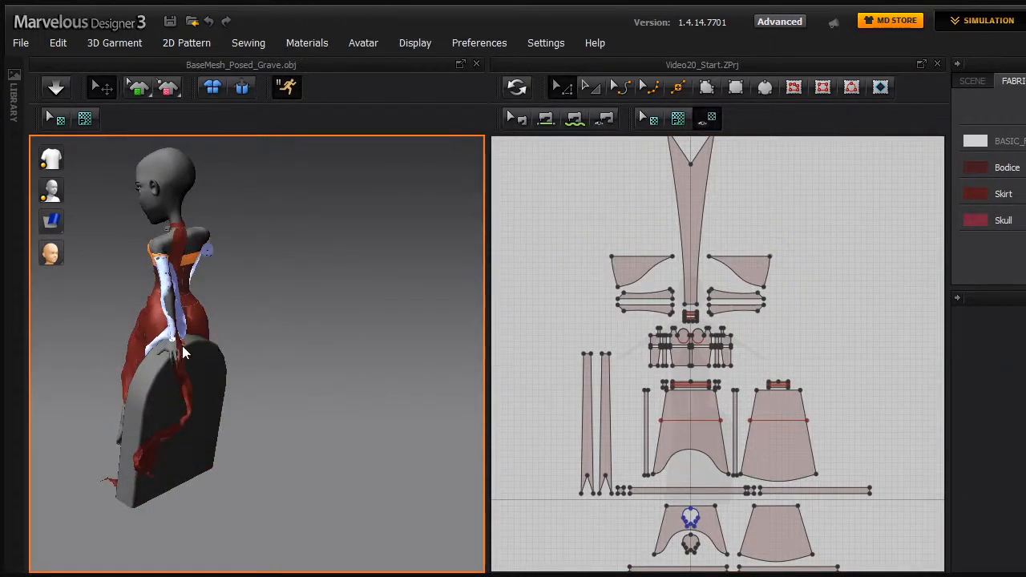
pyautogui.moveTo(297, 387); pyautogui.dragTo(325, 392, button='right')
# With the simulation running, pull the back strip around the gravestone's side beside the seated character, and stop simulating
pyautogui.press('space')
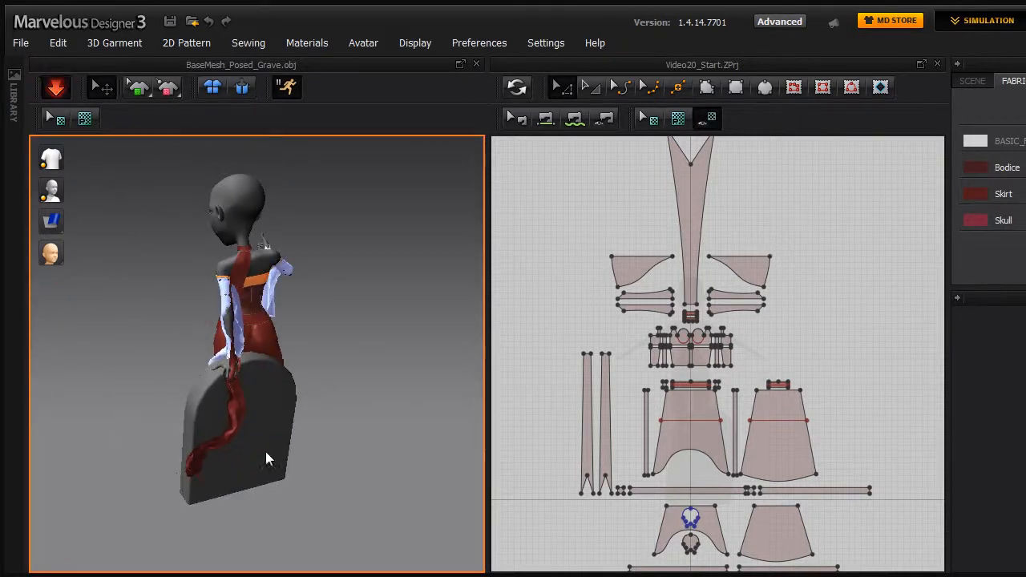
pyautogui.moveTo(381, 469); pyautogui.dragTo(221, 394, button='right')
pyautogui.moveTo(219, 388); pyautogui.dragTo(37, 378)
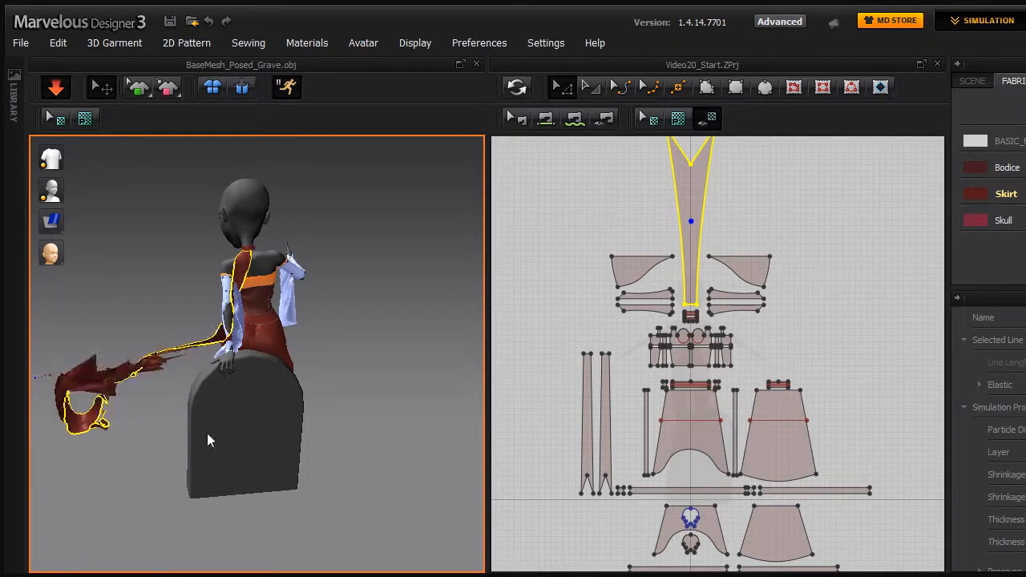
pyautogui.moveTo(358, 421); pyautogui.dragTo(343, 391, button='right')
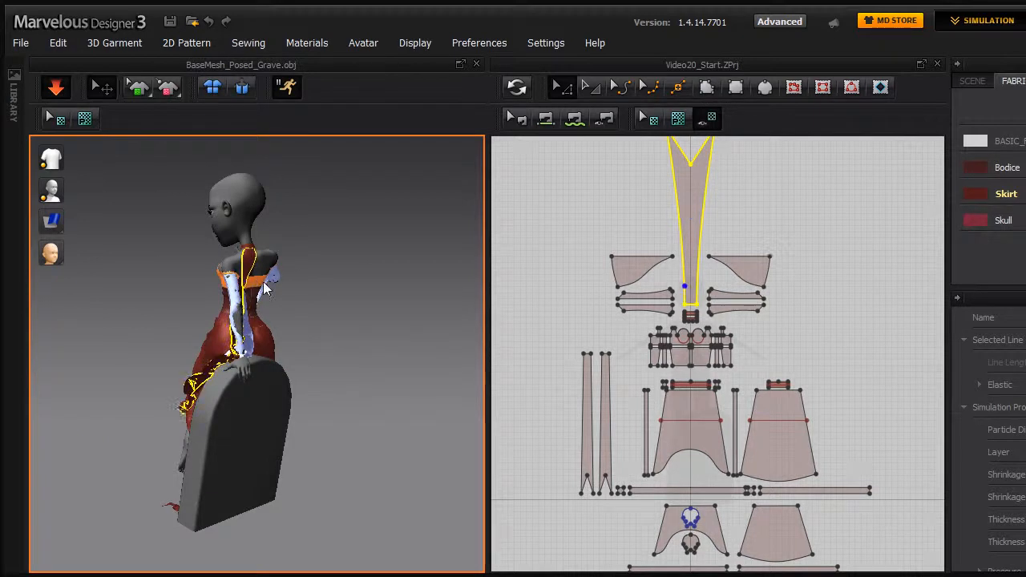
pyautogui.moveTo(293, 281); pyautogui.dragTo(333, 280)
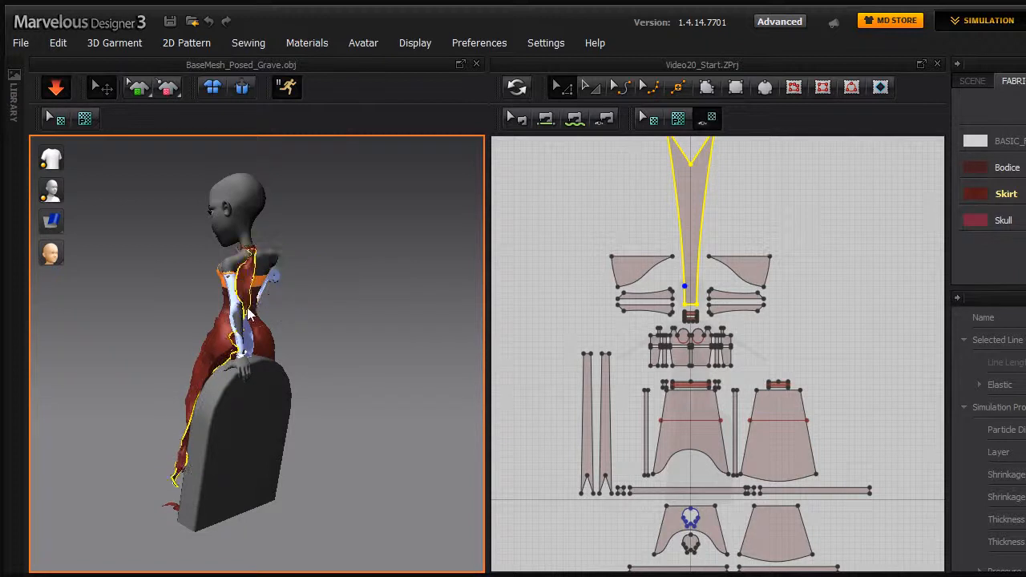
pyautogui.moveTo(283, 308); pyautogui.dragTo(376, 299)
pyautogui.moveTo(347, 371); pyautogui.dragTo(259, 416, button='right')
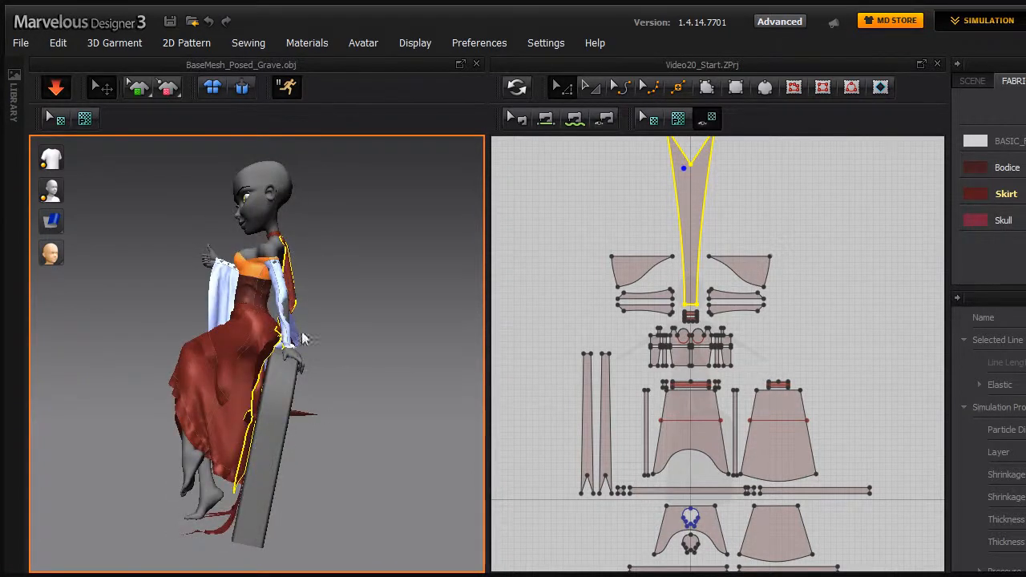
pyautogui.moveTo(362, 351); pyautogui.dragTo(66, 152, button='right')
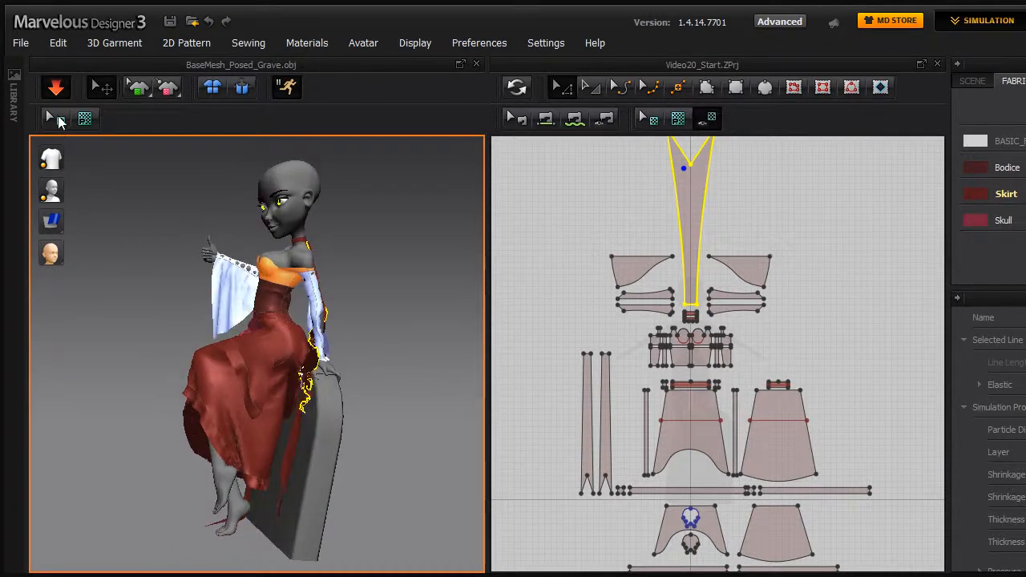
pyautogui.click(55, 87)
# Unfreeze the sleeve patterns of both arms
pyautogui.moveTo(342, 389); pyautogui.dragTo(402, 384, button='right')
pyautogui.scroll(-2, 544, 222)
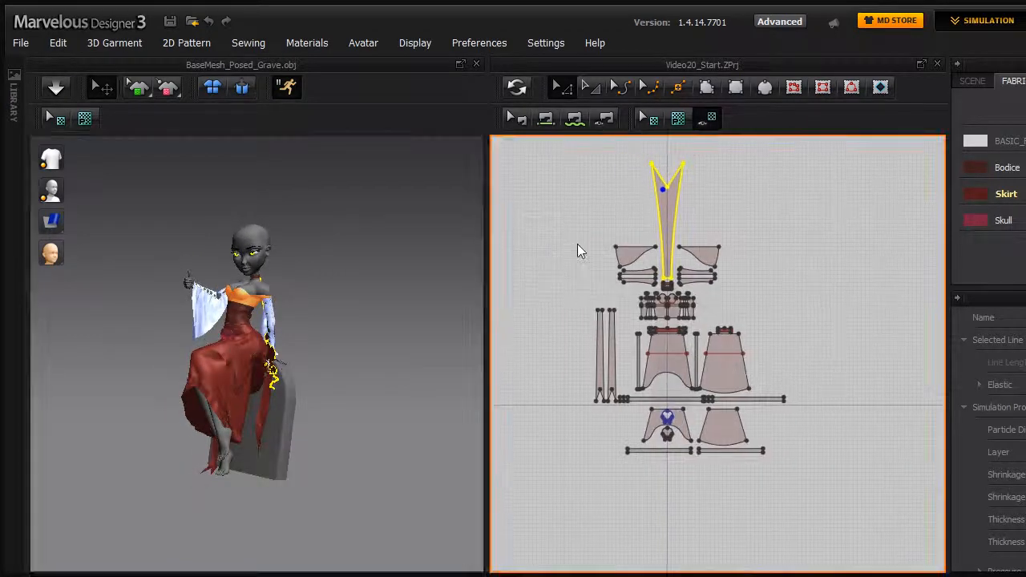
pyautogui.scroll(2, 578, 244)
pyautogui.moveTo(596, 237); pyautogui.dragTo(685, 303)
pyautogui.keyDown('shift'); pyautogui.moveTo(825, 214); pyautogui.dragTo(709, 300); pyautogui.keyUp('shift')
pyautogui.scroll(2, 353, 335)
pyautogui.moveTo(352, 335); pyautogui.dragTo(283, 317, button='right')
pyautogui.rightClick(279, 314)
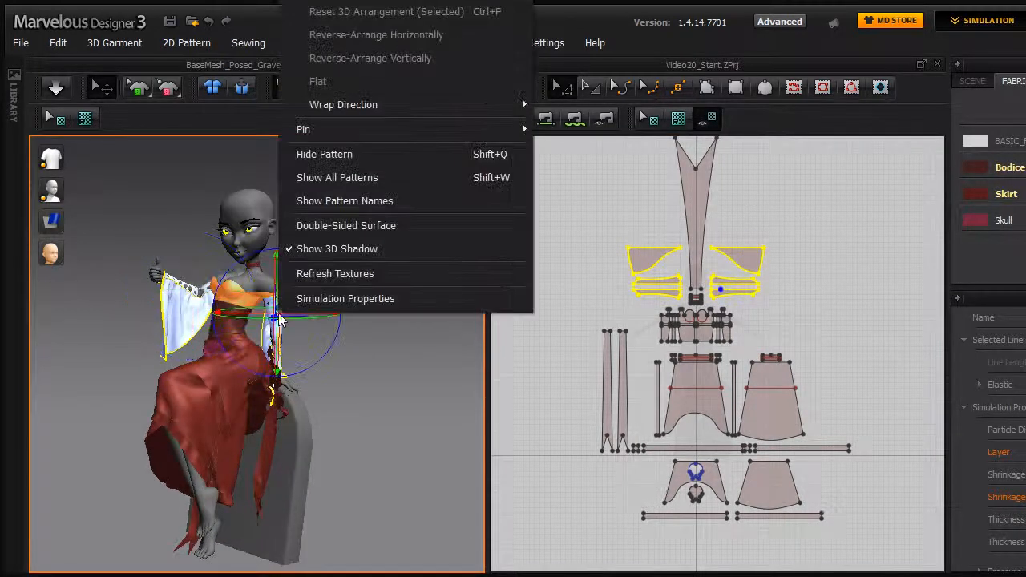
pyautogui.press('Escape')
pyautogui.click(359, 292)
pyautogui.scroll(-3, 358, 290)
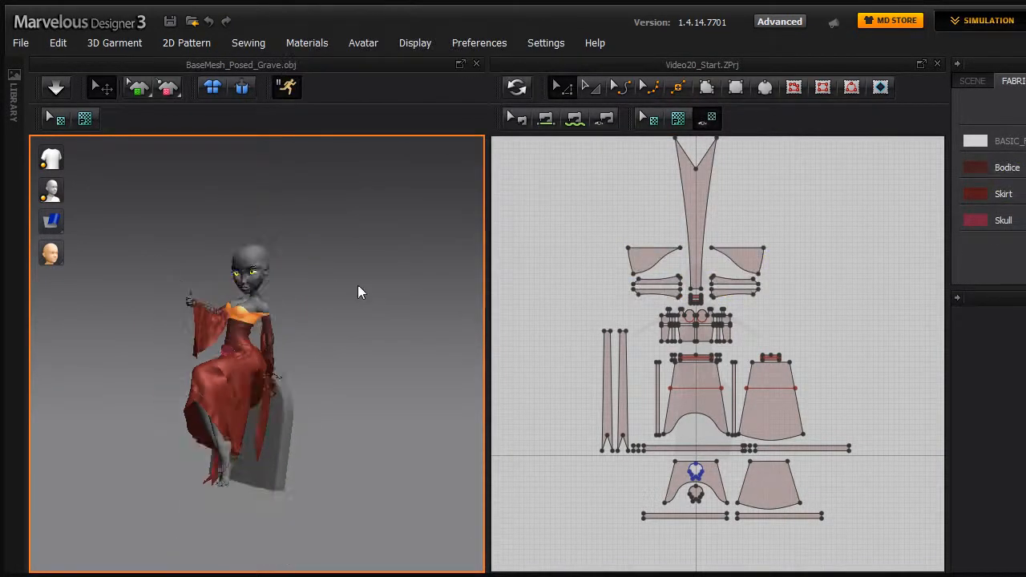
# Turn off the motion, return the avatar to its T-pose at the animation's start, and go back to simulation mode
pyautogui.click(287, 87)
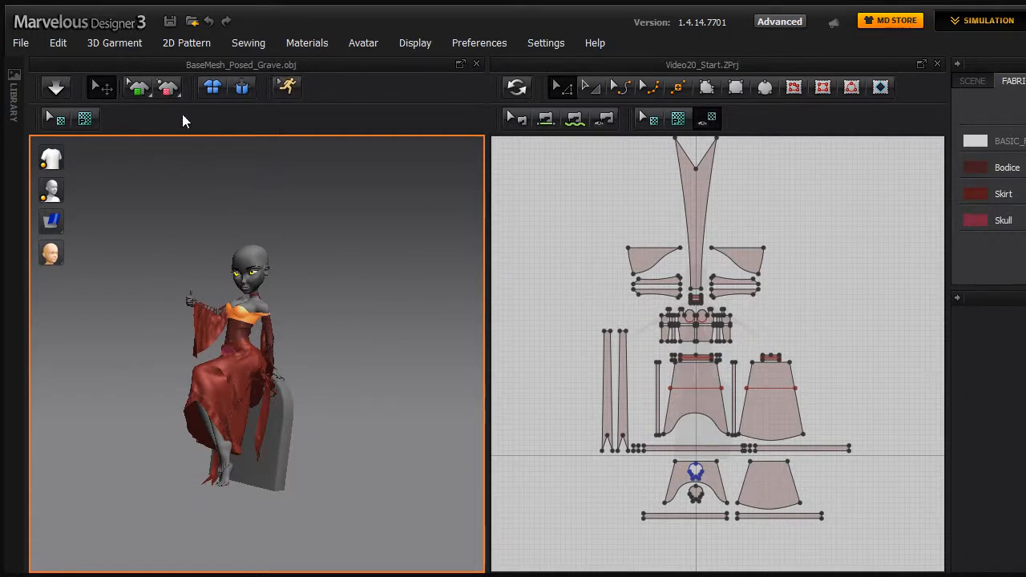
pyautogui.press('F3')
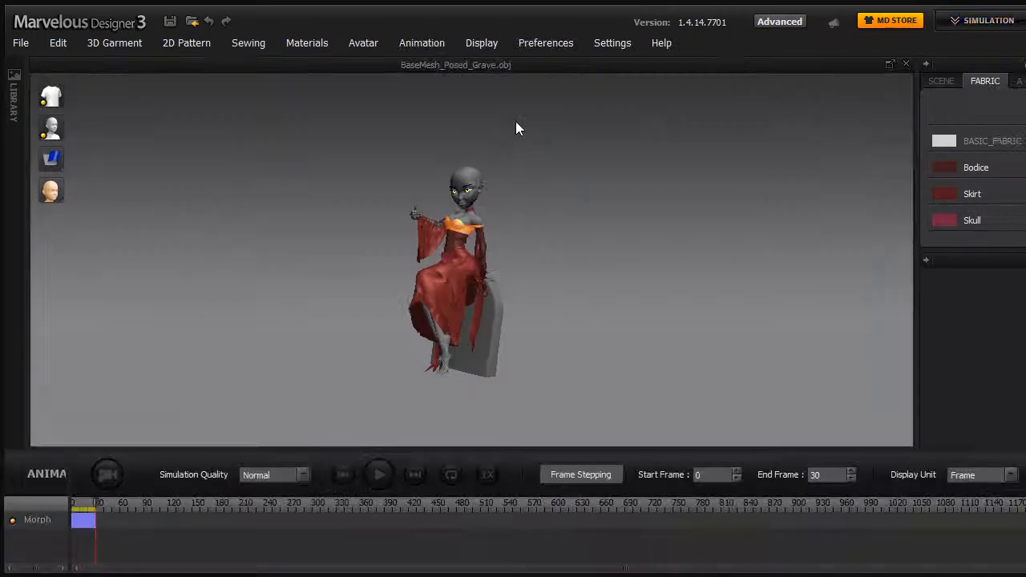
pyautogui.click(421, 42)
pyautogui.click(428, 109)
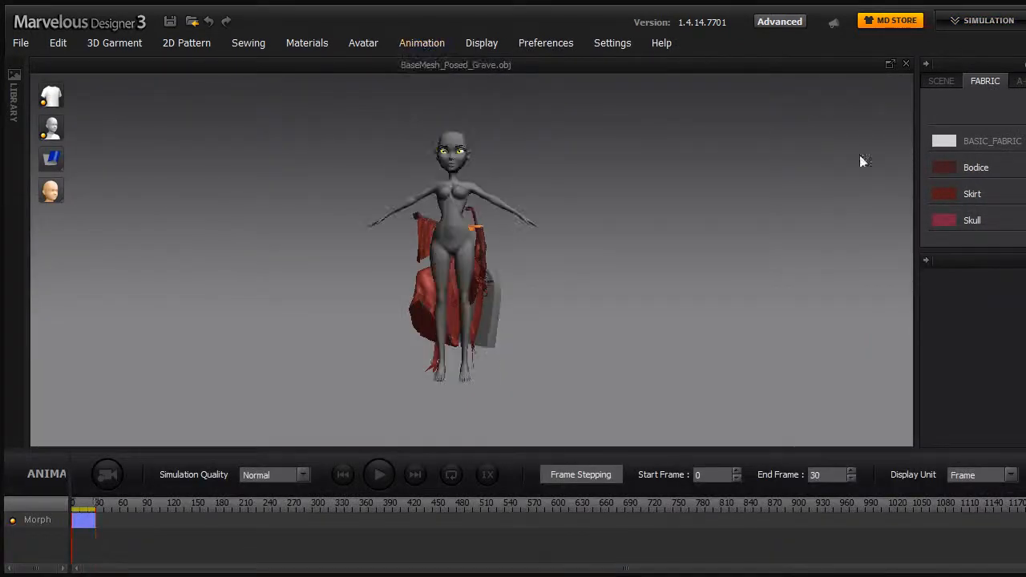
pyautogui.click(975, 24)
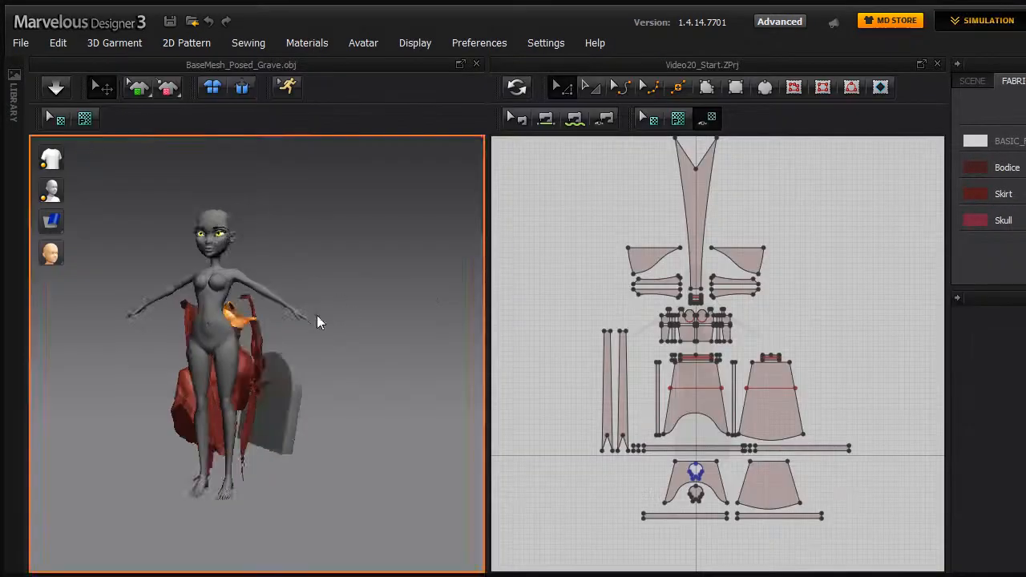
# Reset all garment patterns to their 3D arrangement around the T-posed avatar
pyautogui.click(239, 88)
pyautogui.moveTo(365, 243); pyautogui.dragTo(382, 275, button='right')
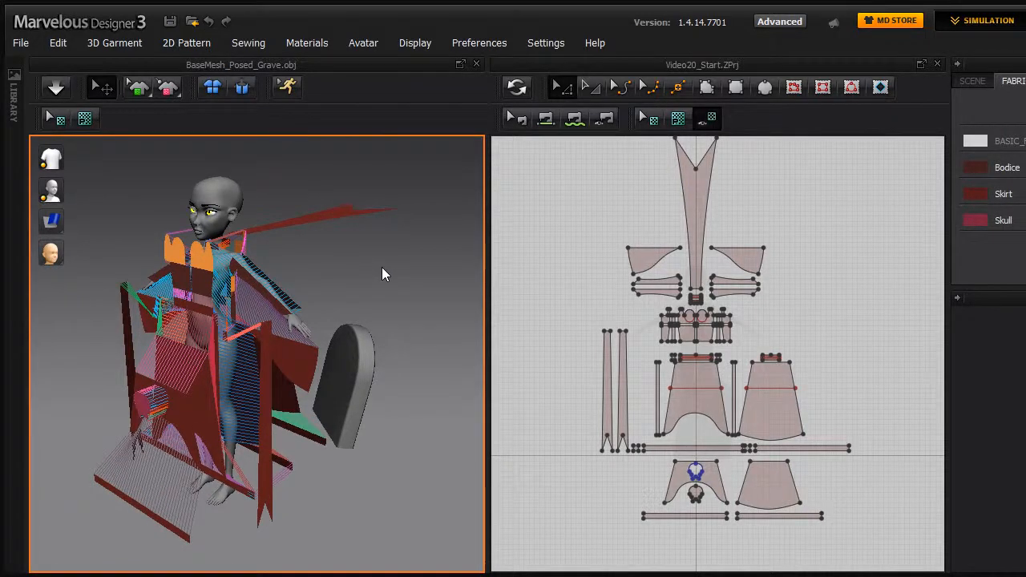